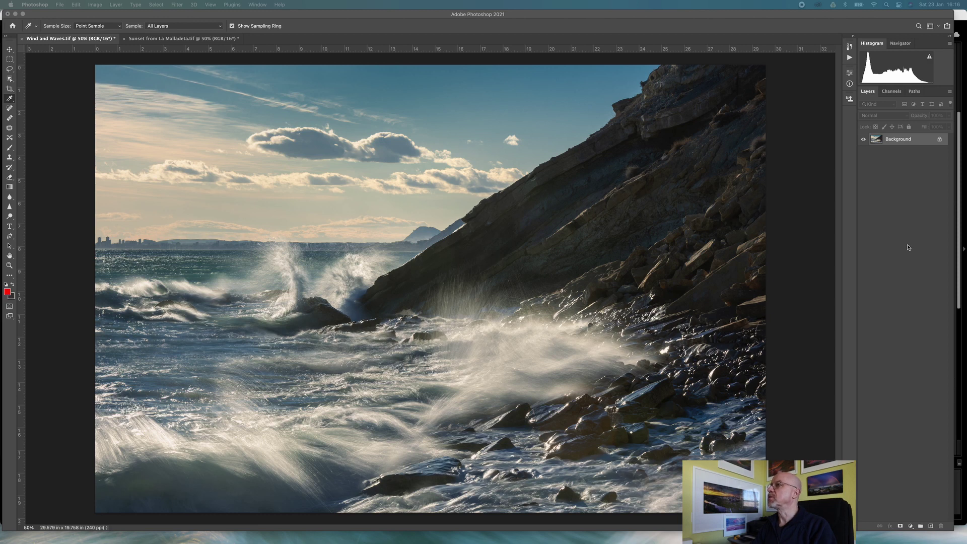
Load the RGB brightness as a selection, save it as channel Alpha 1, and view it
click(894, 94)
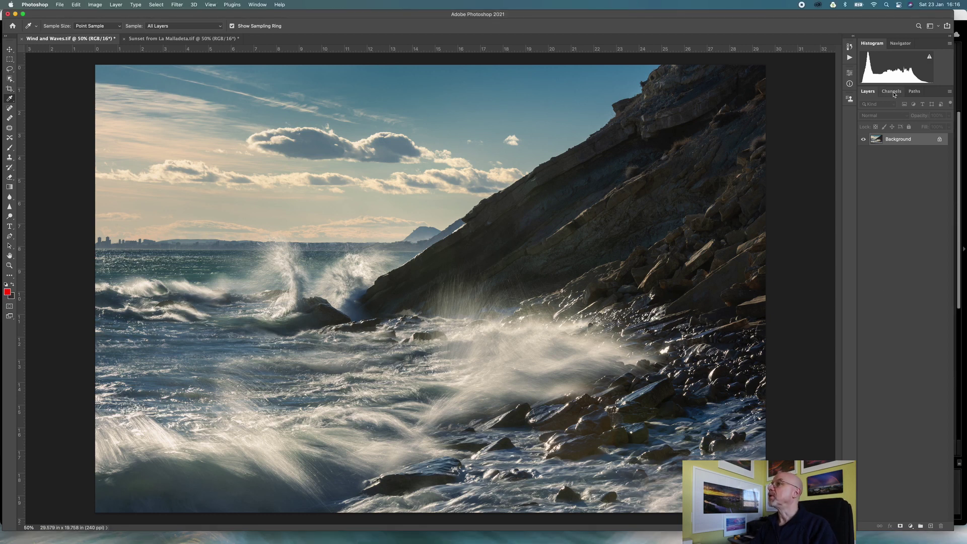
click(893, 92)
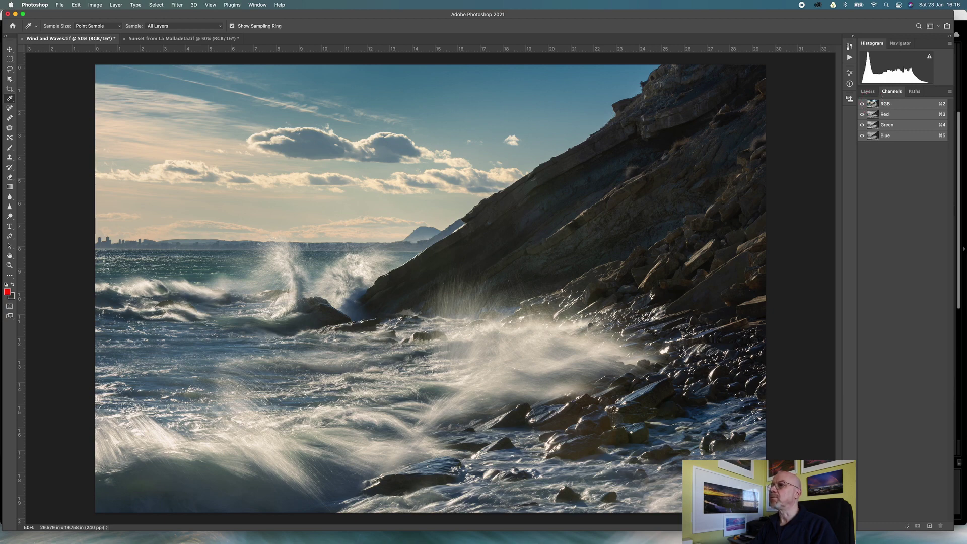
super+click(874, 106)
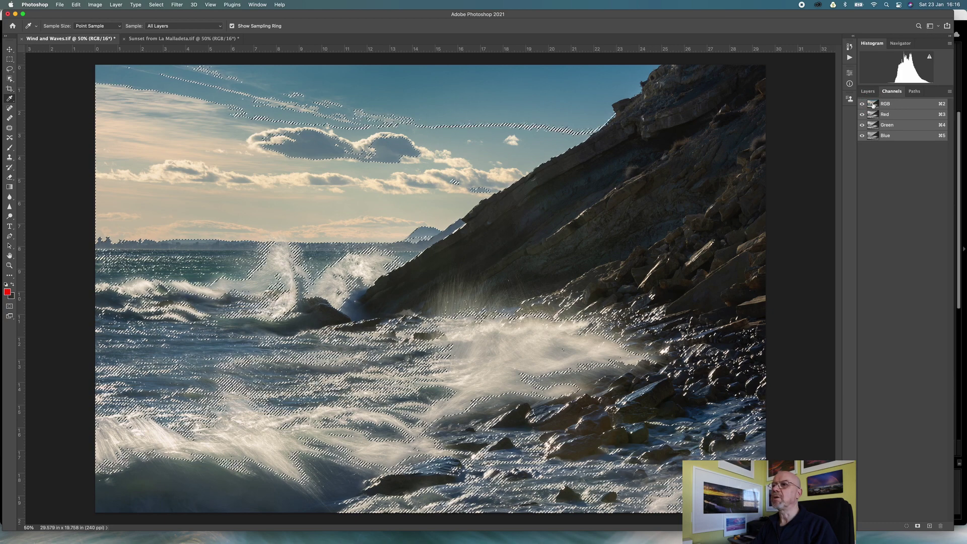
click(917, 526)
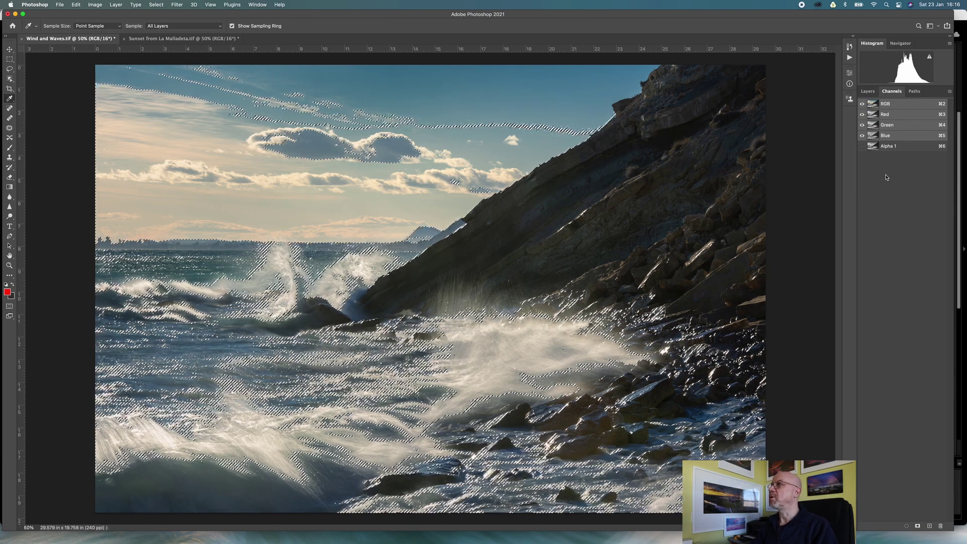
click(876, 149)
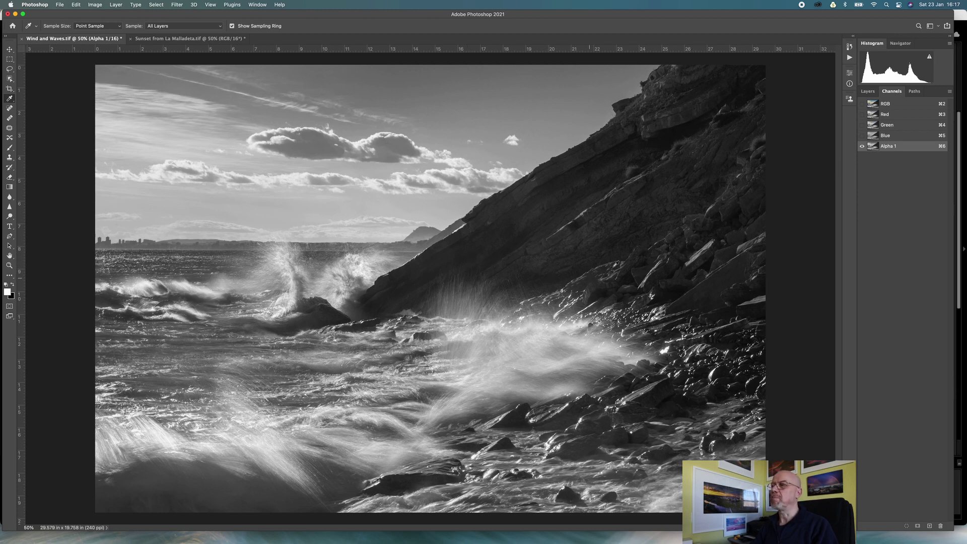
Intersect the Alpha 1 selection with itself and save the narrower result as Alpha 2
super+click(873, 146)
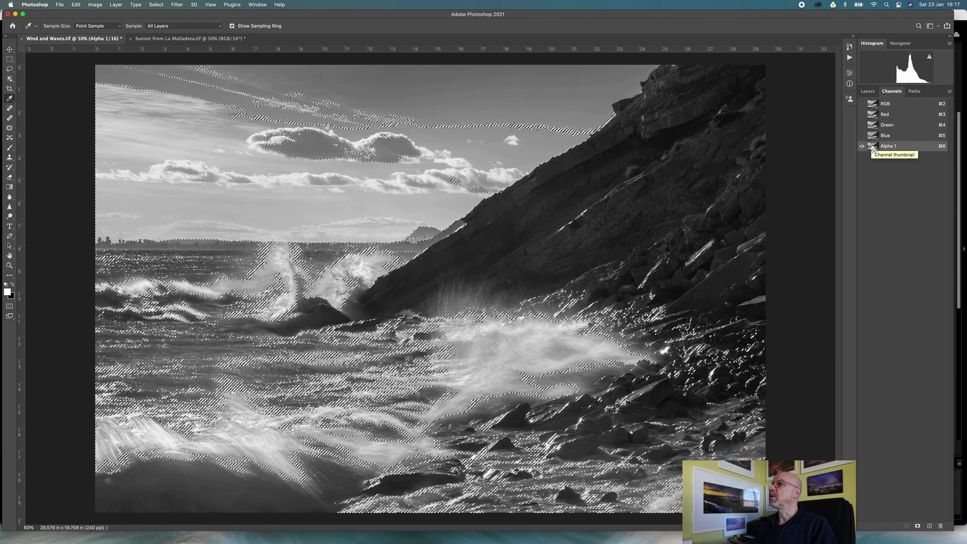
super+click(873, 147)
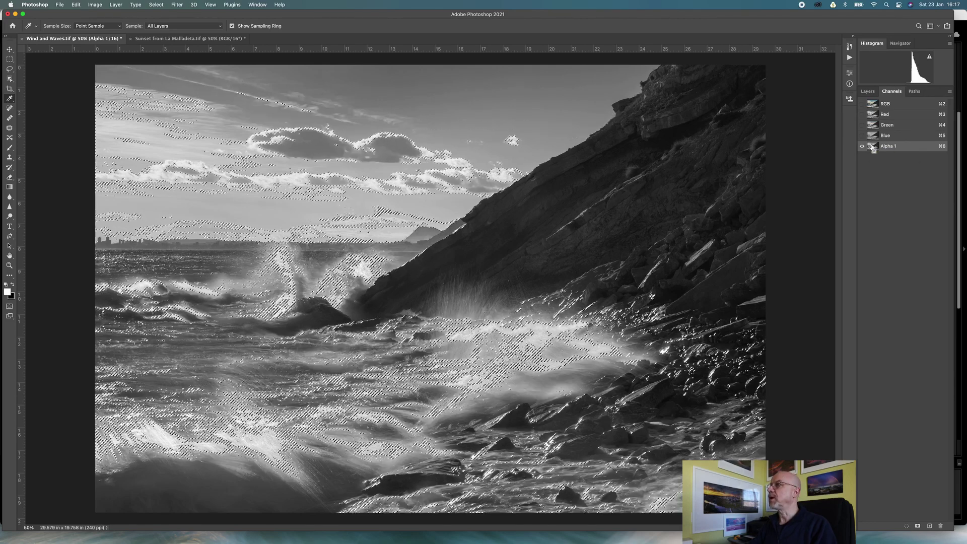
click(917, 526)
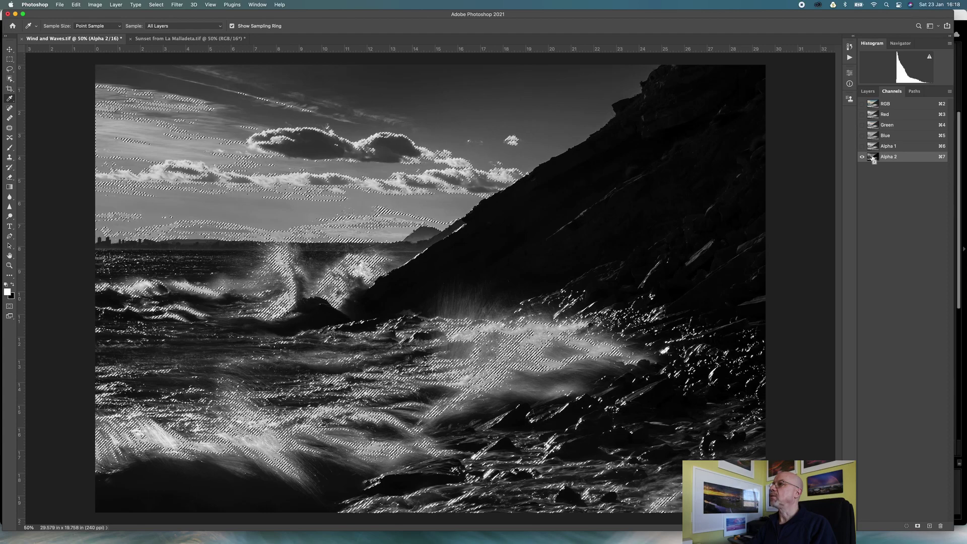
Repeatedly intersect and save to create narrower highlight masks Alpha 3 through Alpha 6
super+click(873, 158)
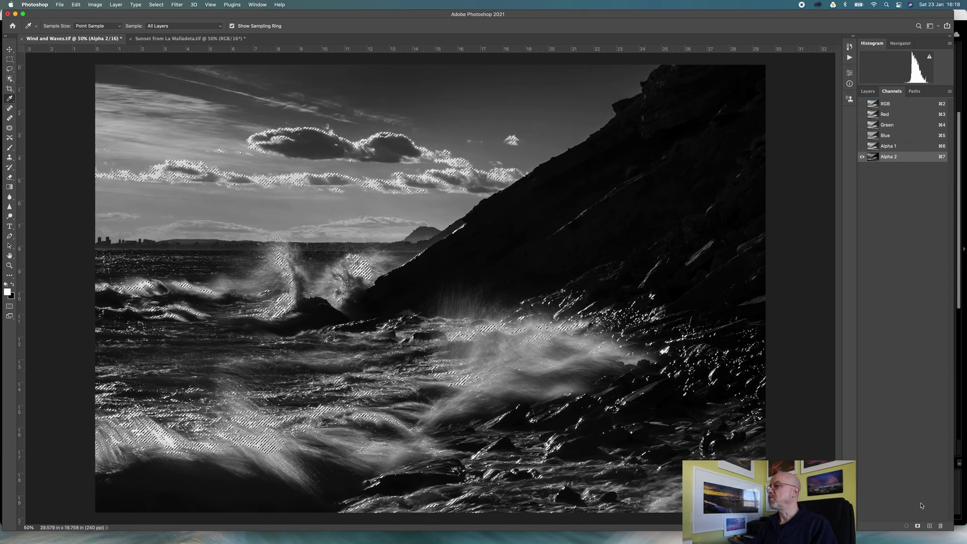
click(918, 526)
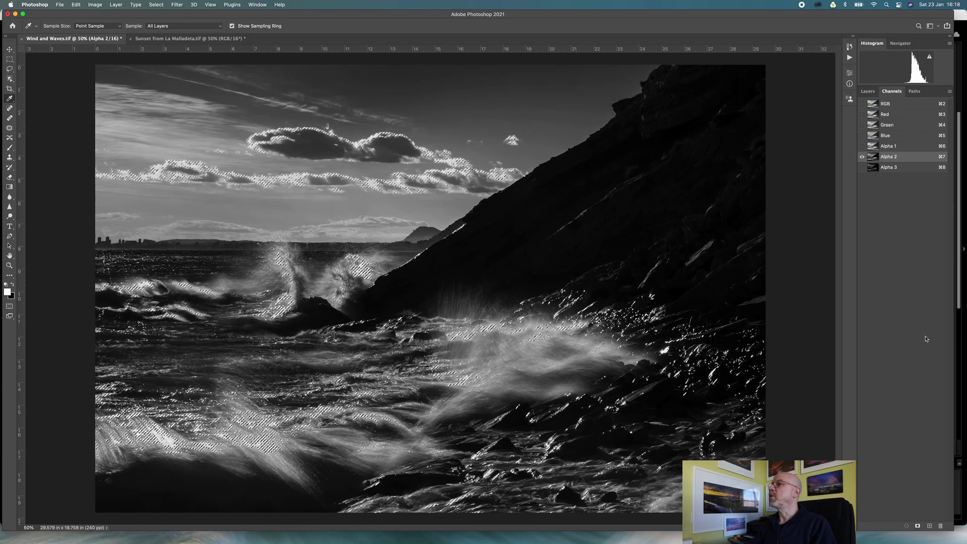
click(874, 168)
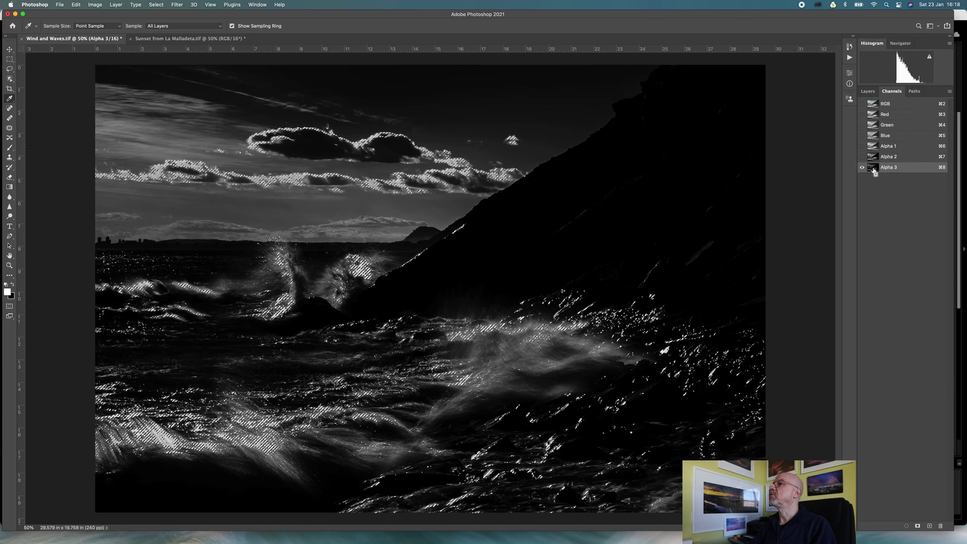
click(918, 527)
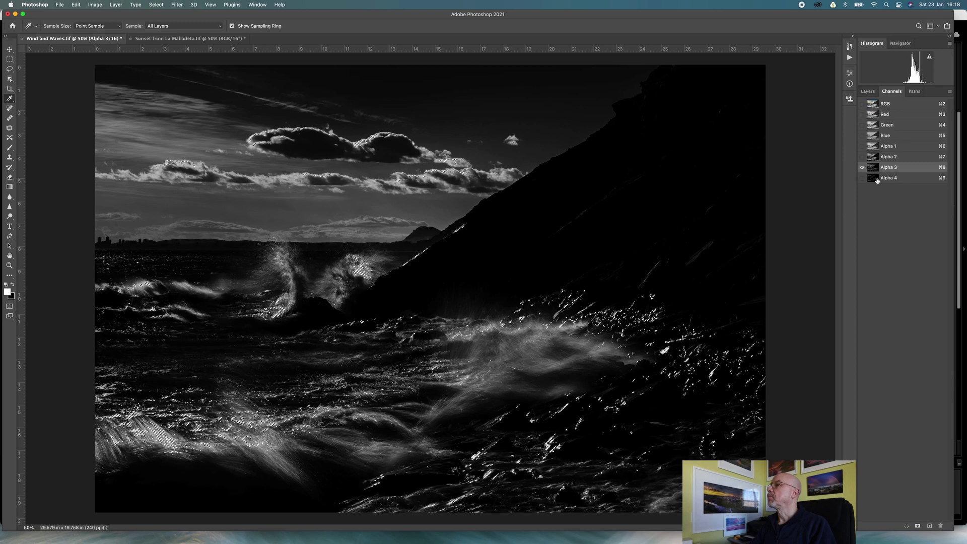
click(879, 179)
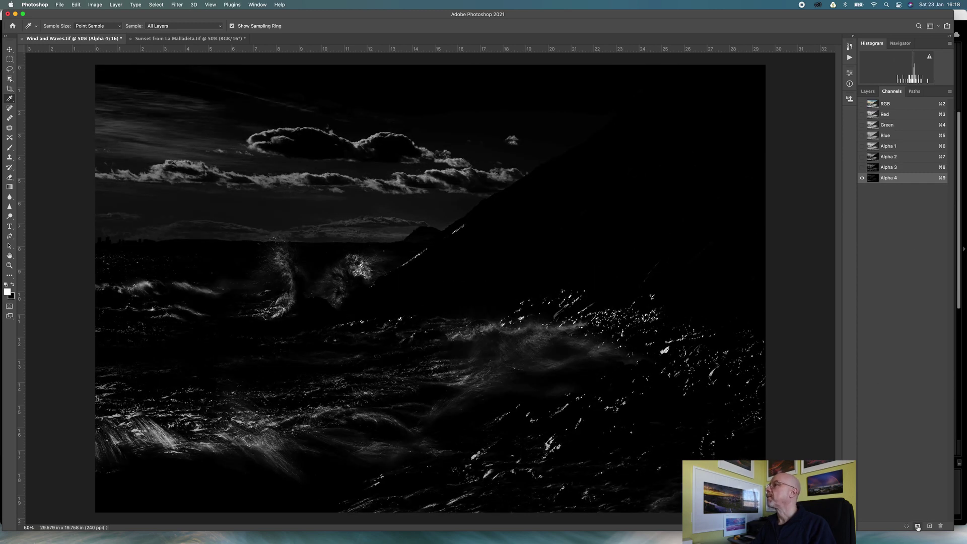
click(918, 525)
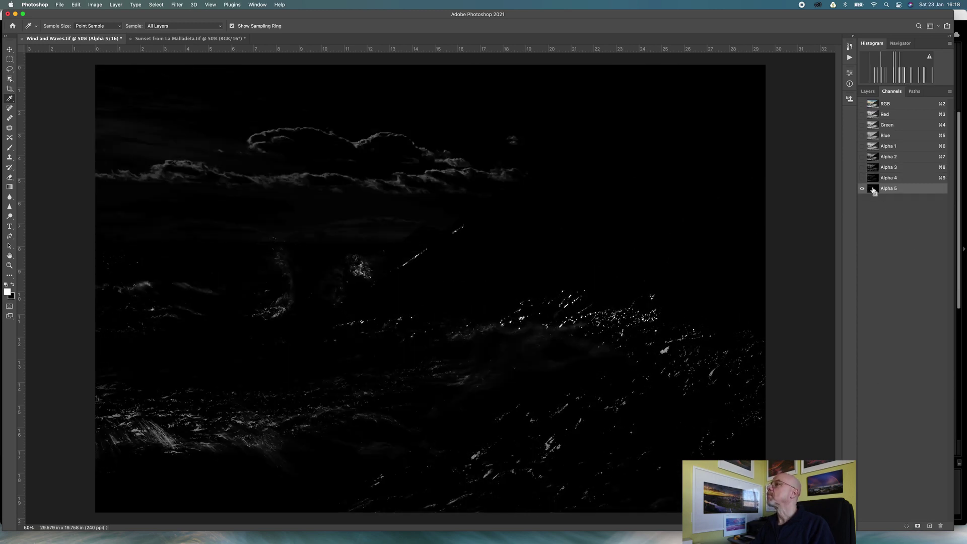
click(918, 526)
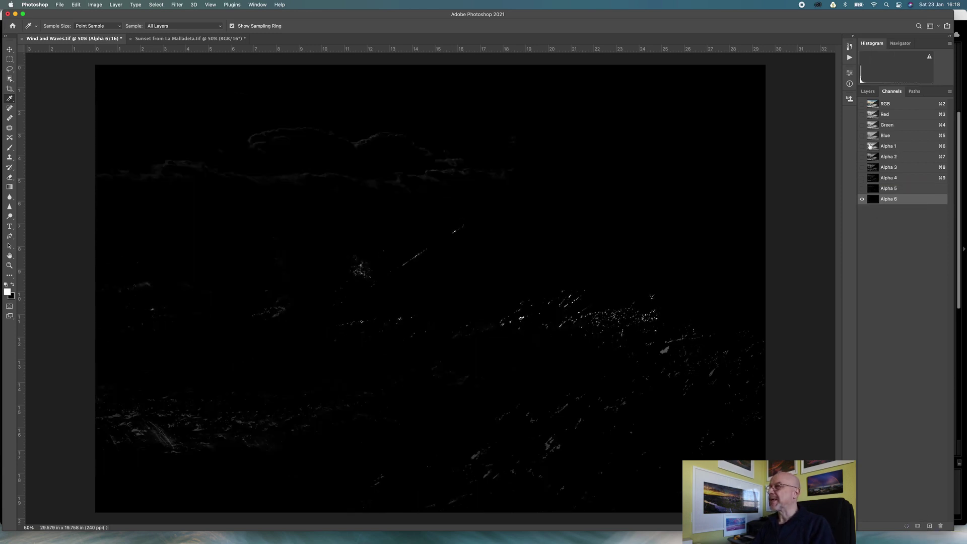
Compare the Alpha 1 and Alpha 6 masks by viewing each and loading its selection
click(874, 146)
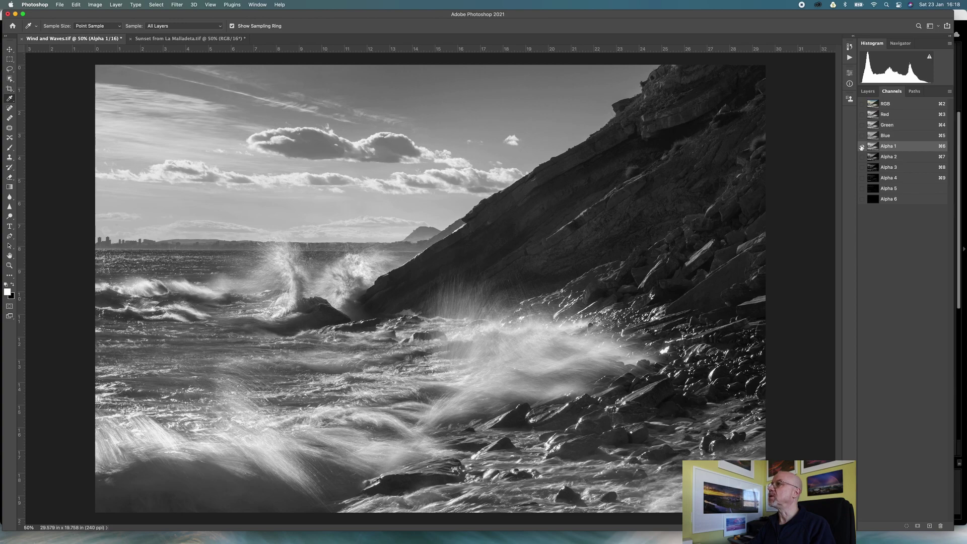
super+click(874, 147)
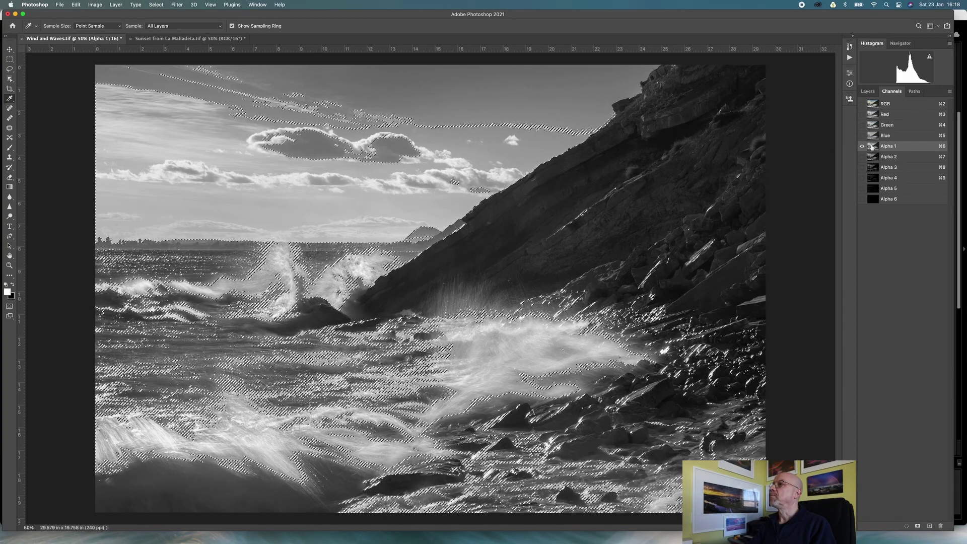
key(super+d)
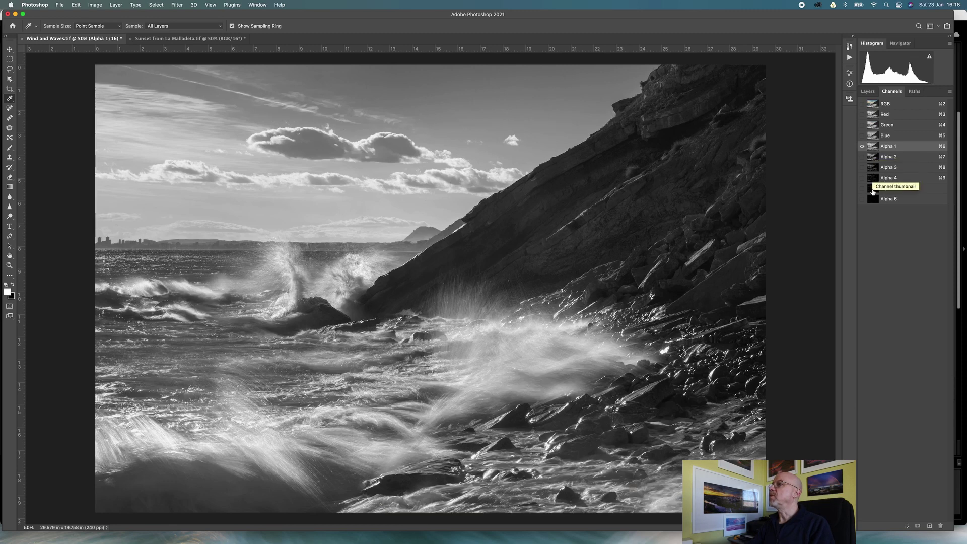
click(885, 200)
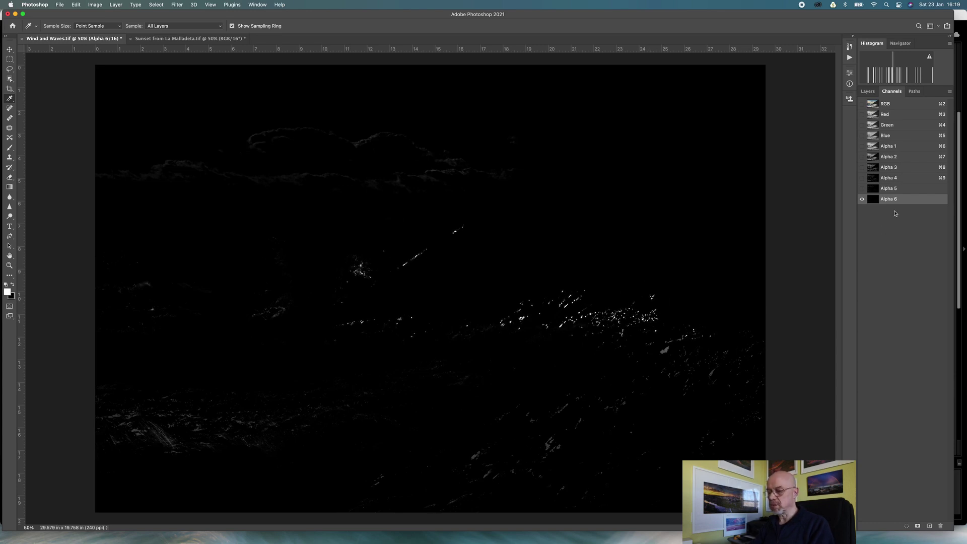
super+click(875, 199)
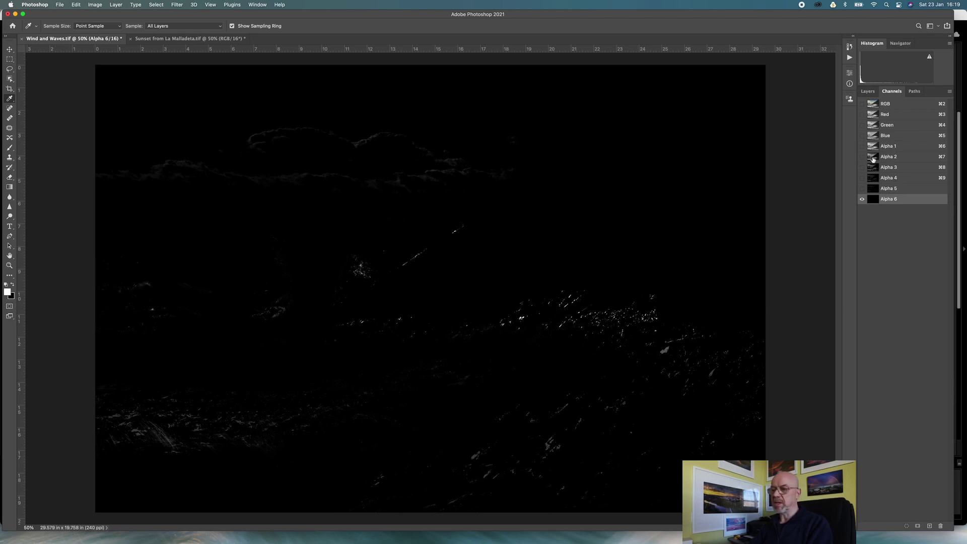
Return to the full-colour RGB composite with Alpha 6 hidden
click(862, 104)
key(x)
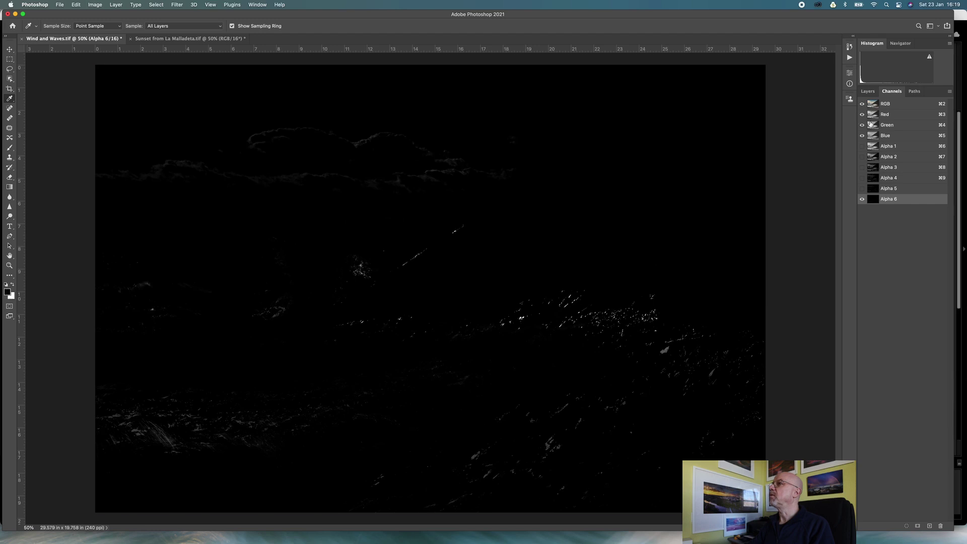
click(862, 199)
key(x)
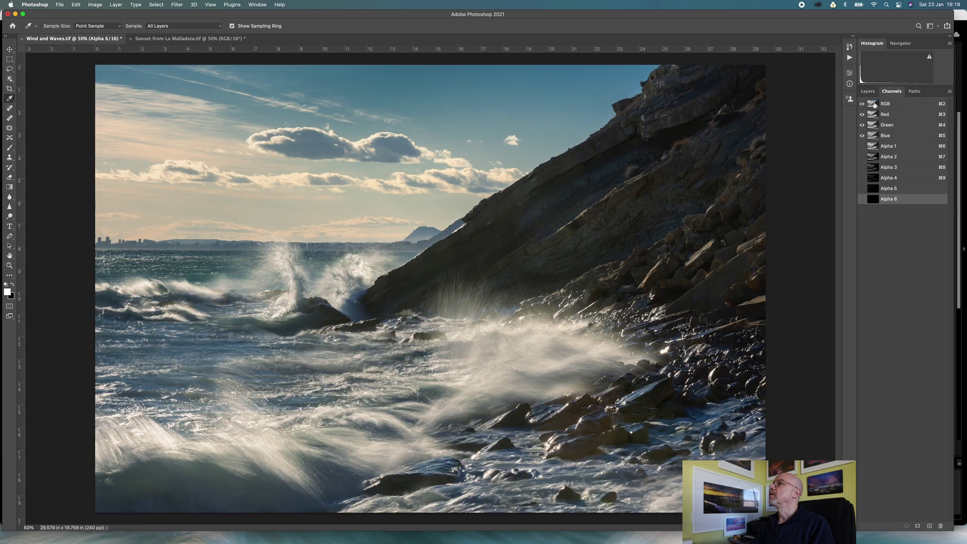
click(875, 104)
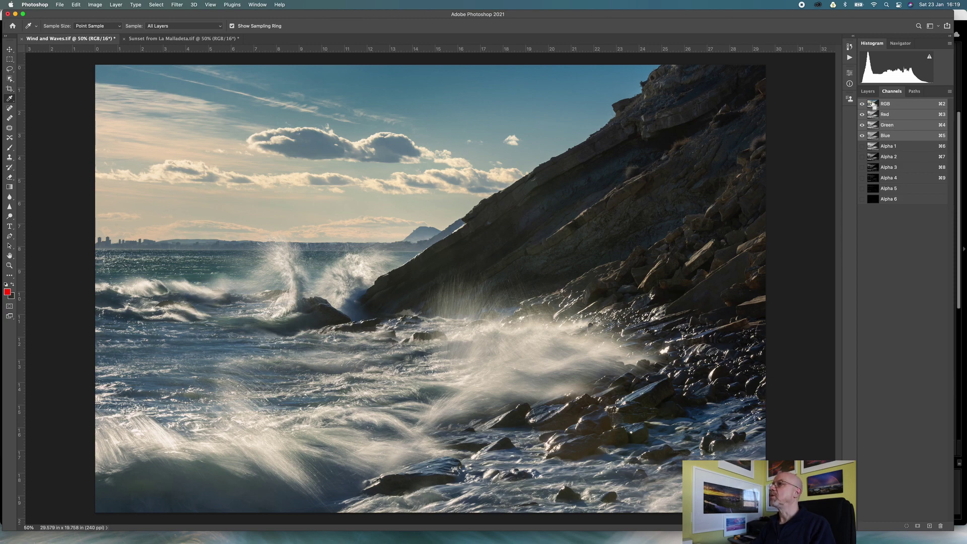
Load the image brightness, invert it for the shadows, and save it as Alpha 7
super+click(874, 105)
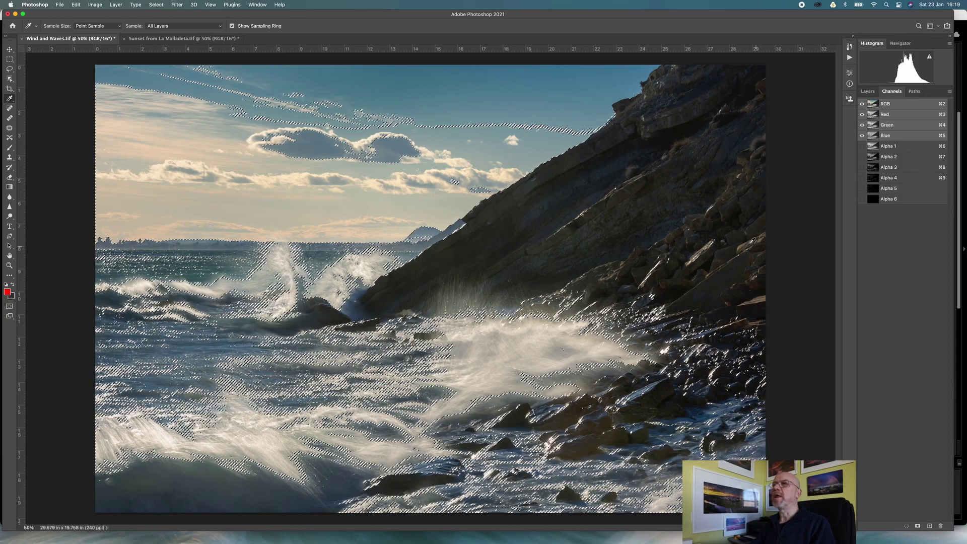
click(156, 5)
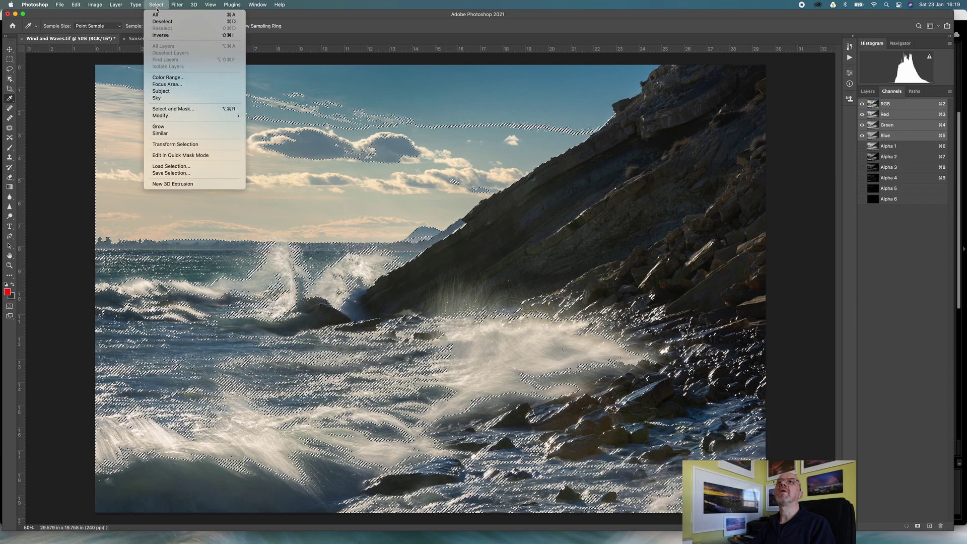
click(163, 36)
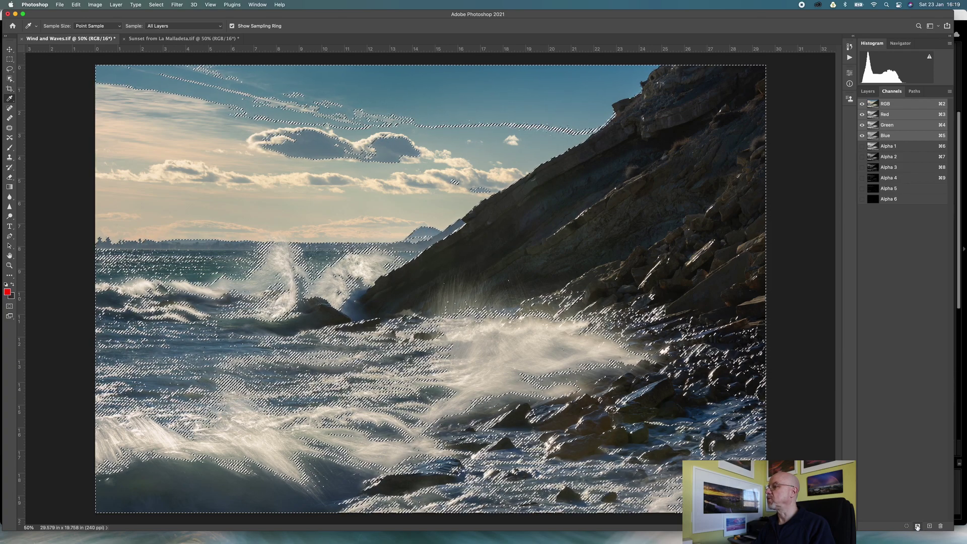
click(917, 526)
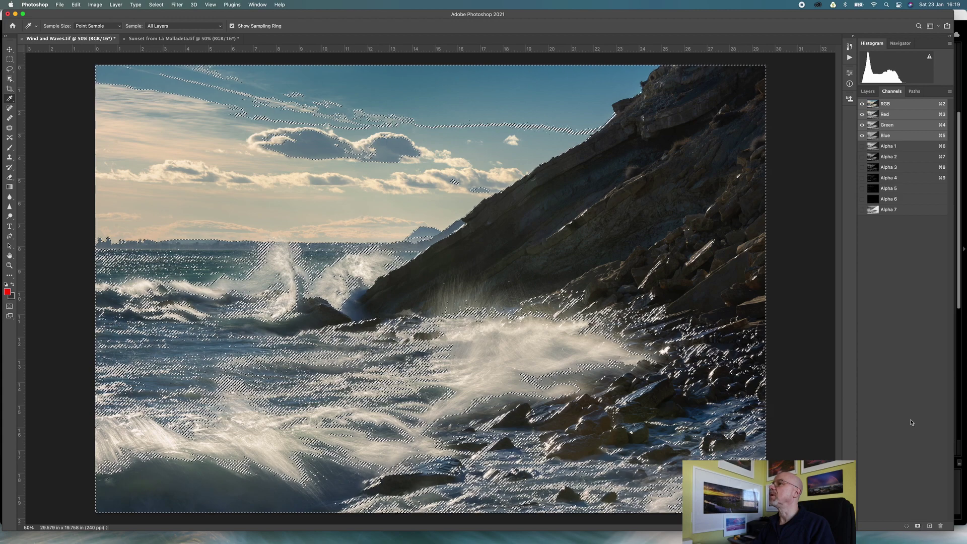
Intersect with Alpha 7 and save narrower shadow masks as Alpha 8 and Alpha 9
click(873, 210)
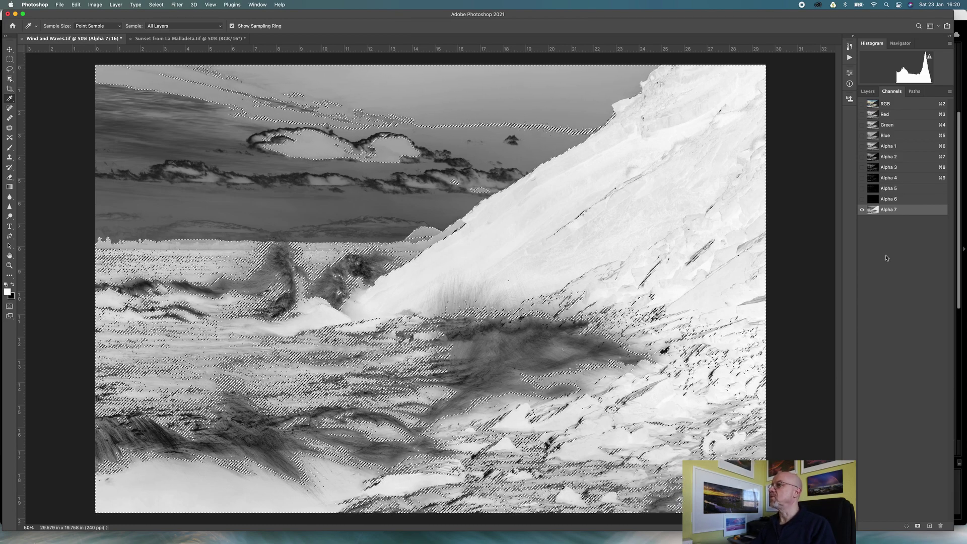
super+click(873, 212)
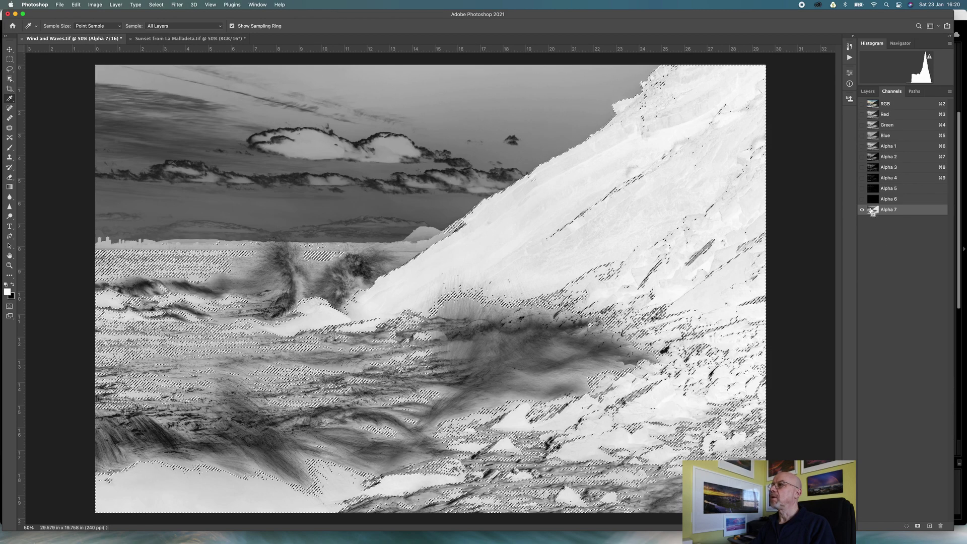
click(918, 526)
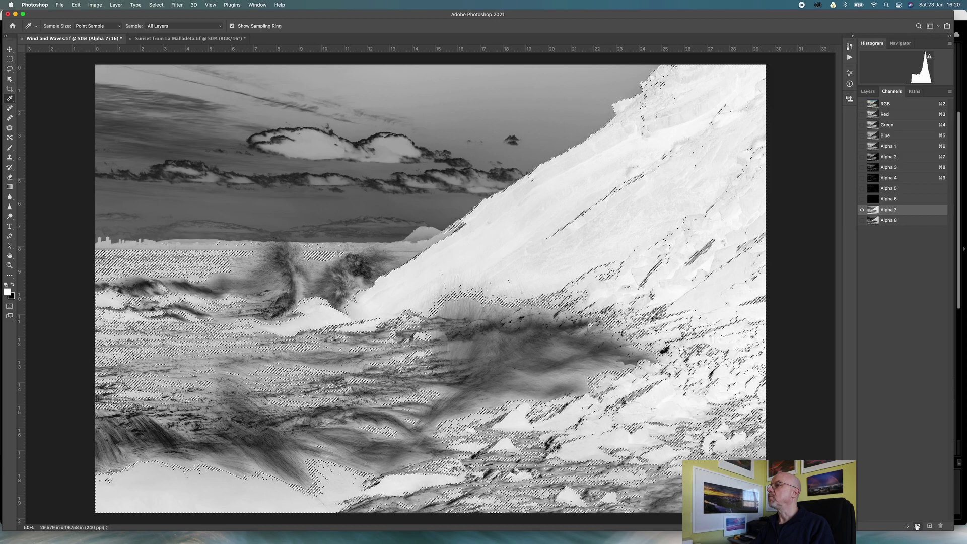
click(874, 220)
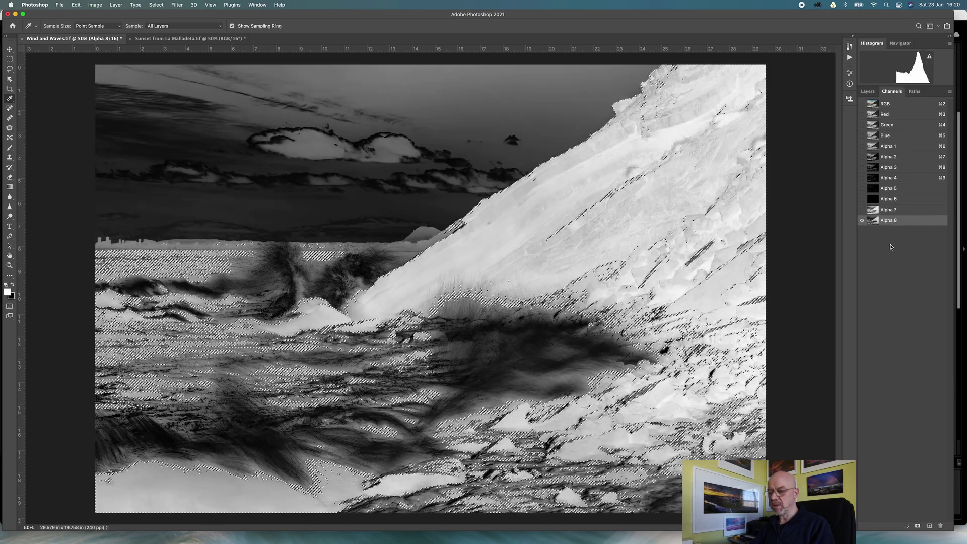
super+click(875, 221)
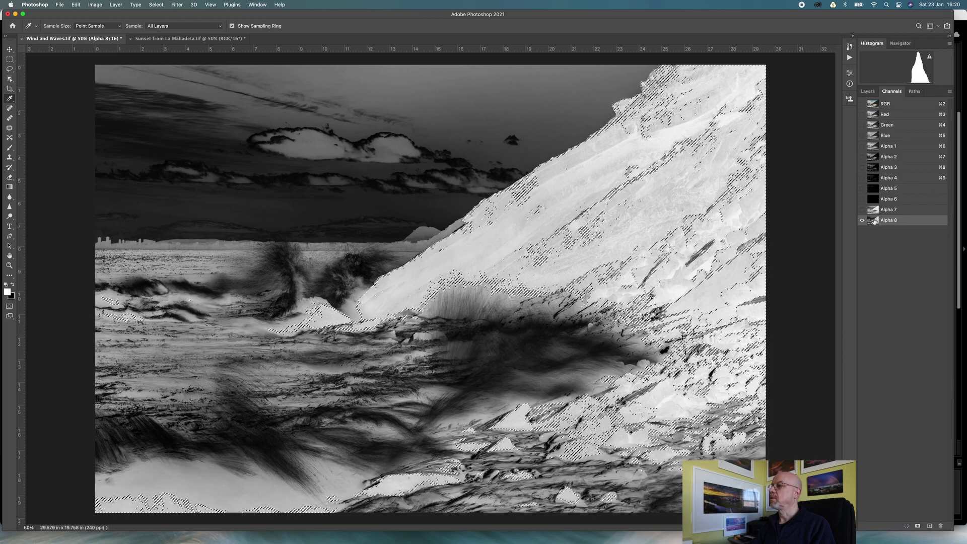
click(918, 526)
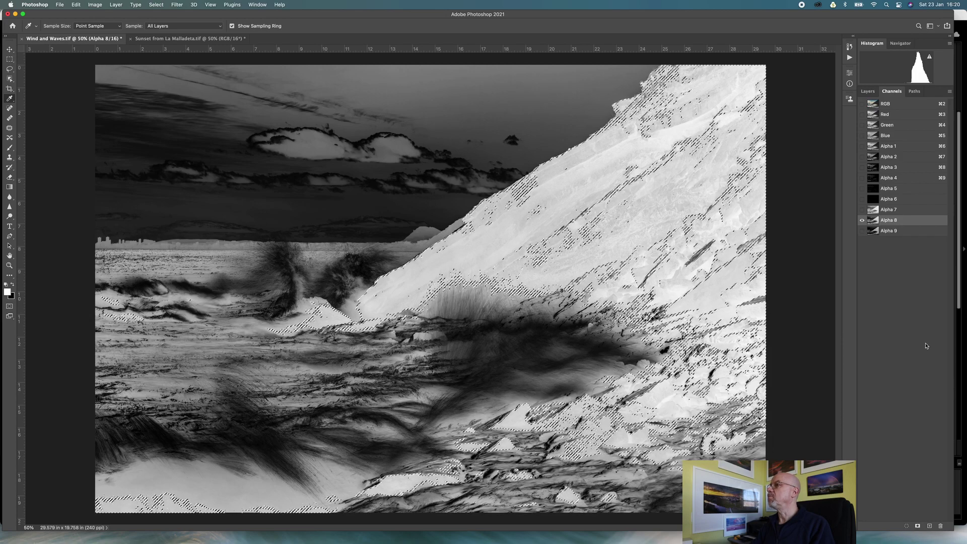
Narrow further with Alpha 9 and Alpha 10, saving Alpha 10 and Alpha 11
click(874, 231)
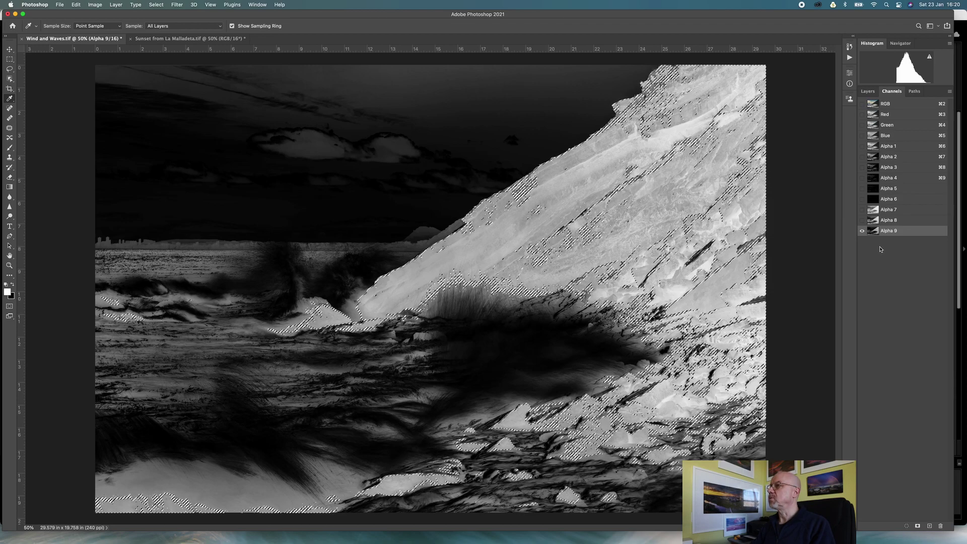
super+click(874, 232)
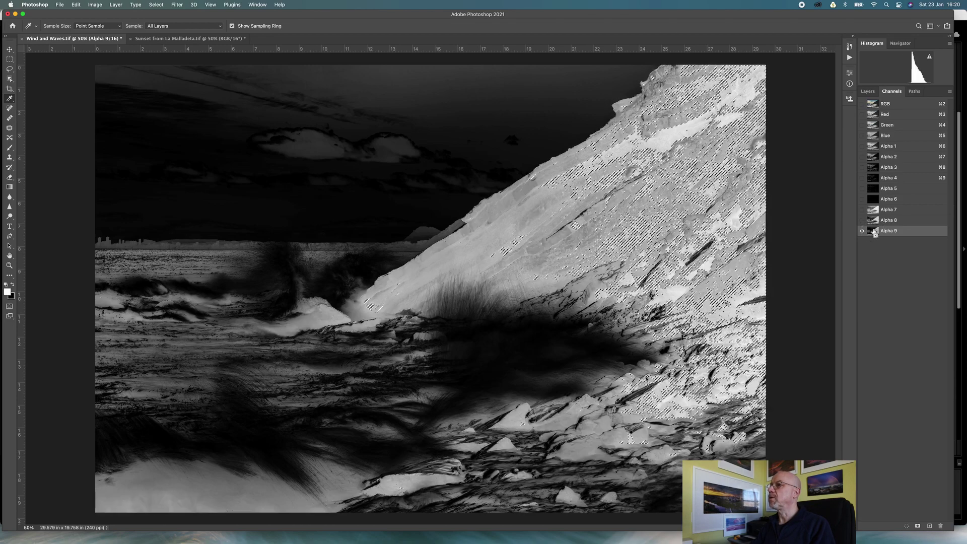
click(917, 527)
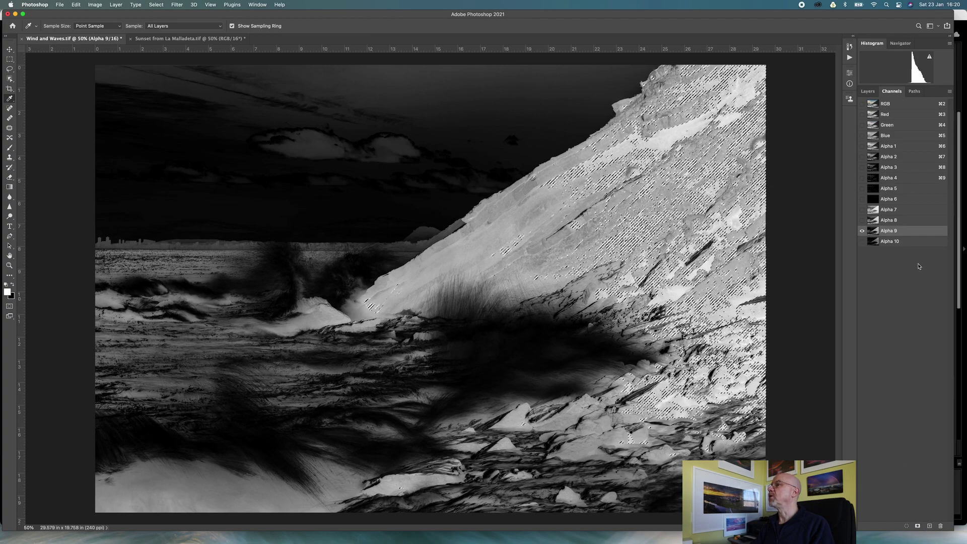
click(871, 242)
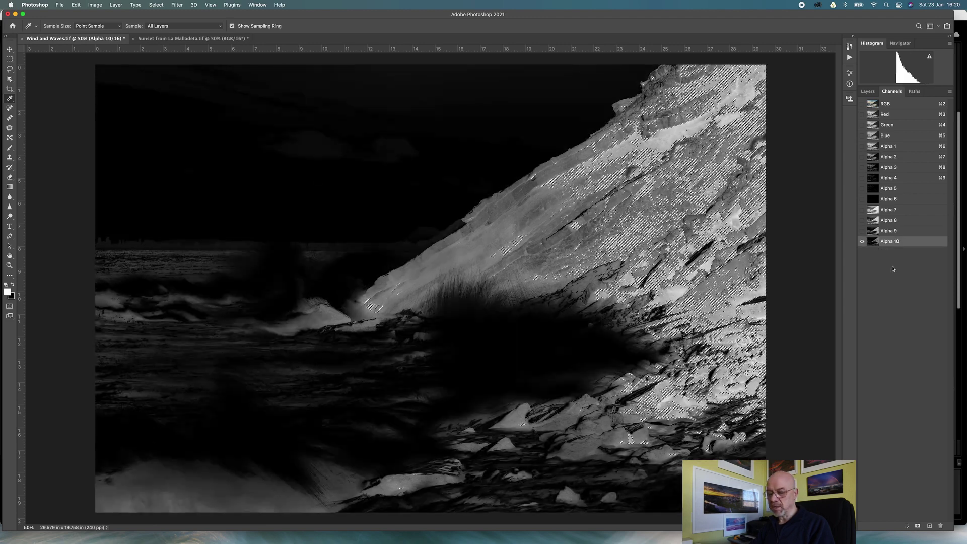
super+click(875, 244)
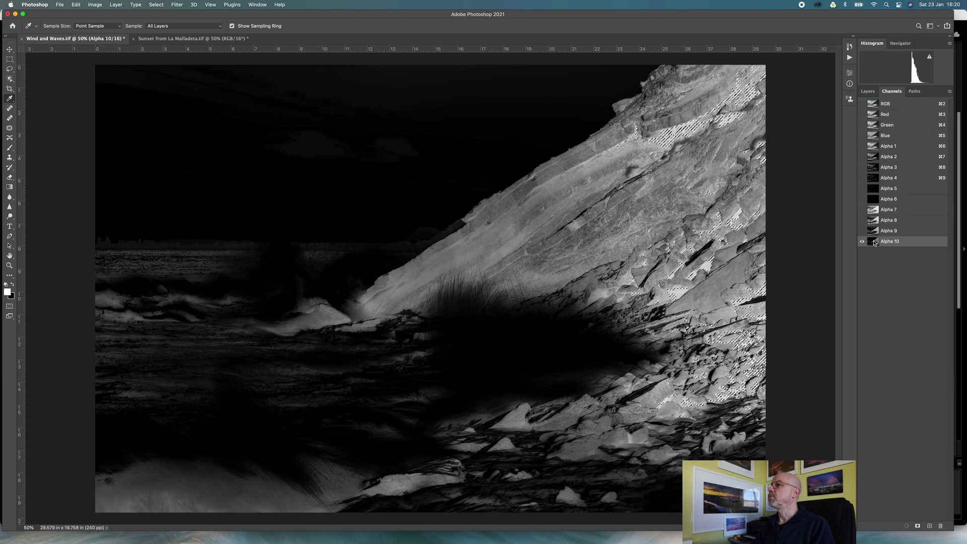
click(918, 526)
click(876, 251)
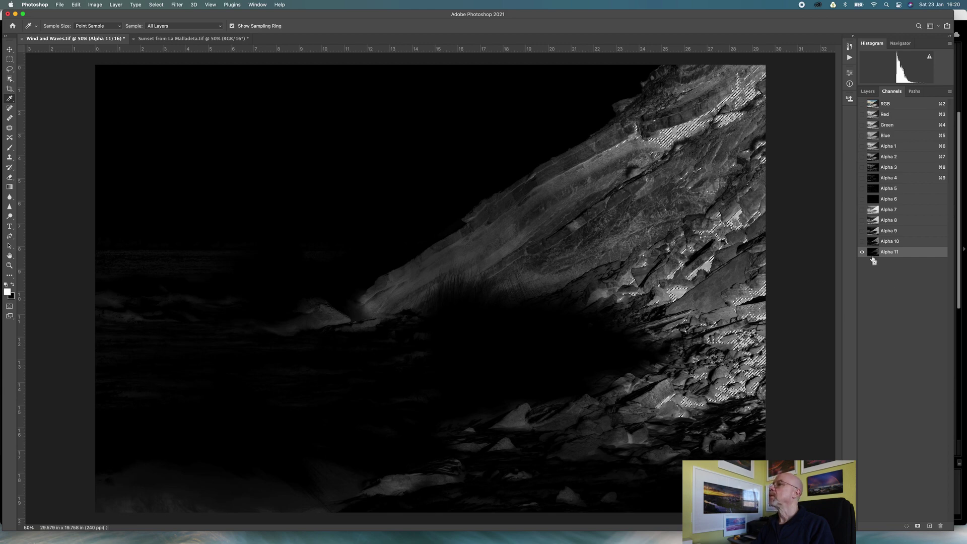
Deselect, add an empty Alpha 12 channel, and view the Alpha 7 mask
key(super+d)
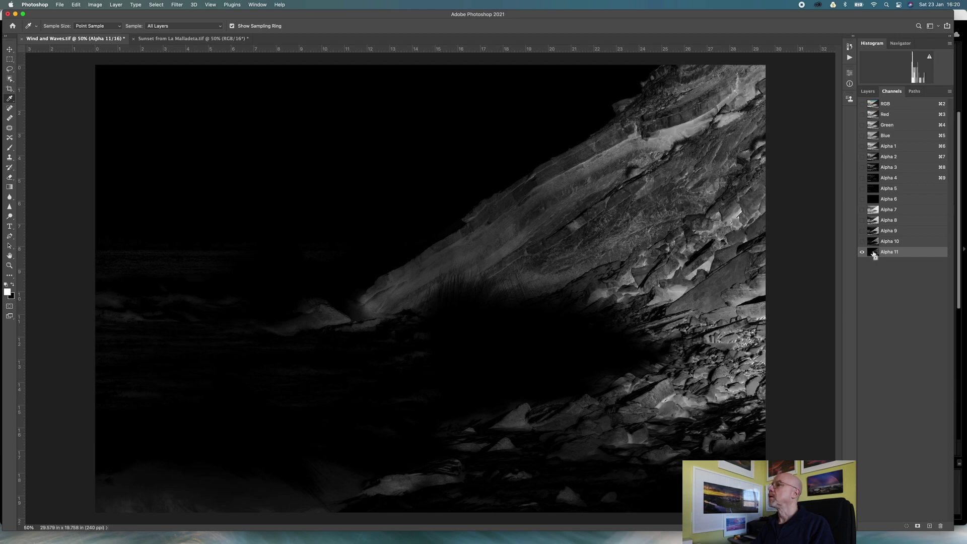
click(918, 526)
click(880, 210)
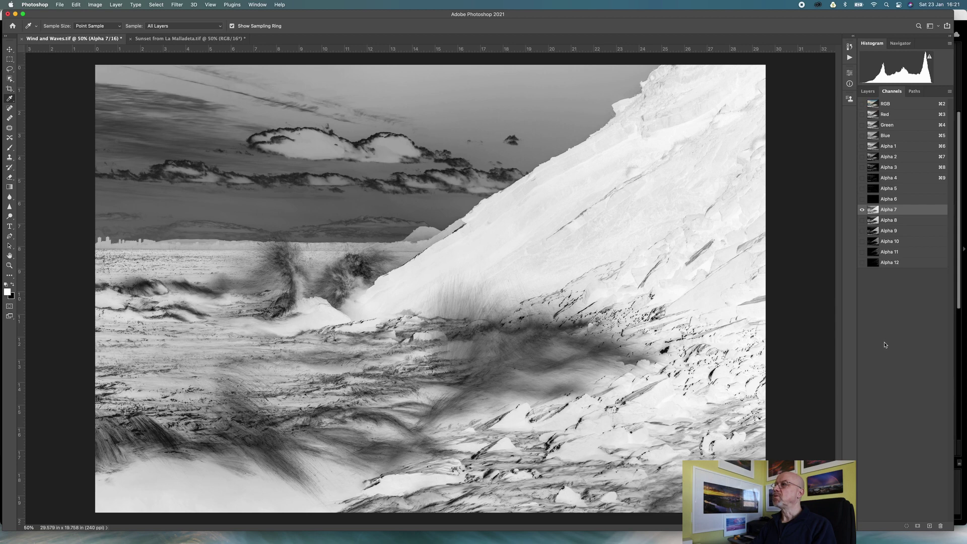
Preview the Alpha 7 and Alpha 11 selections, then switch to Alpha 1 with Cmd+6
super+click(873, 213)
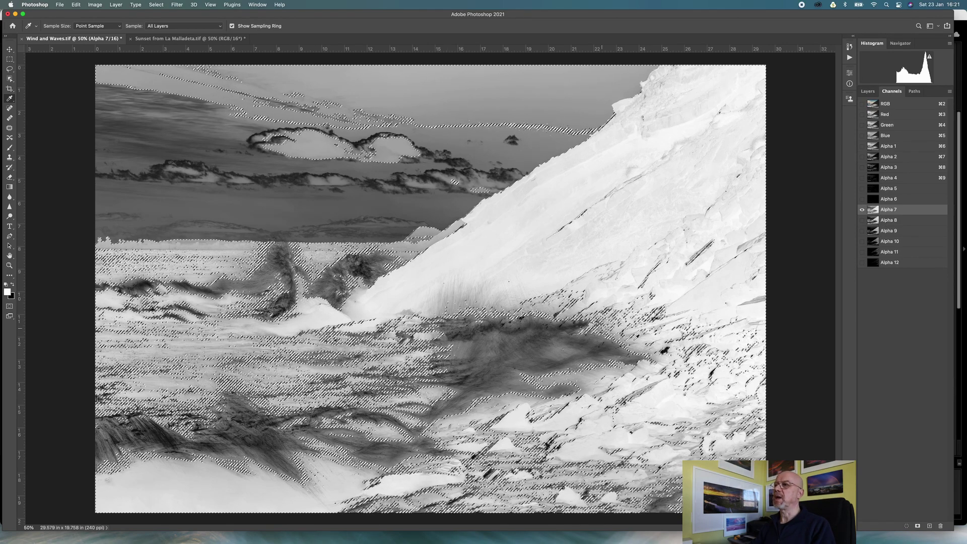
key(super+d)
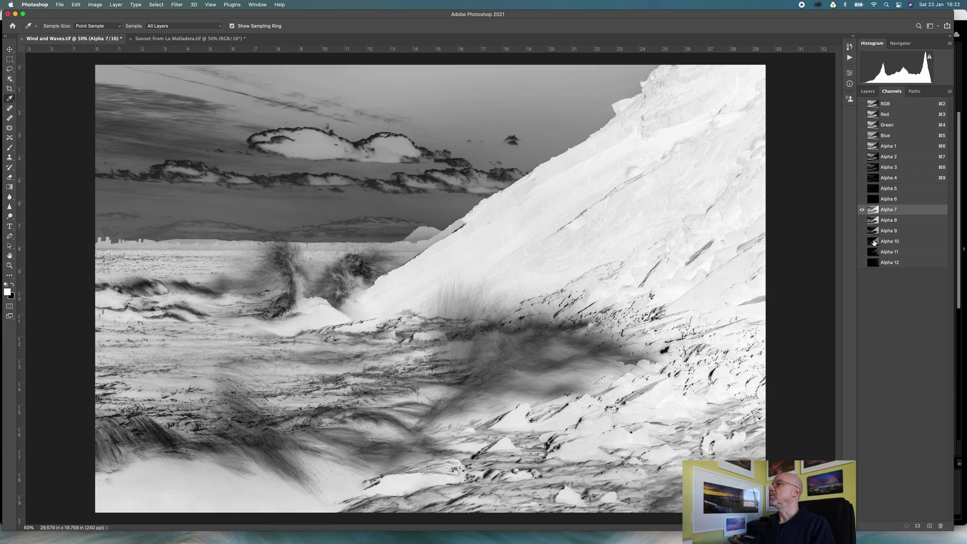
click(874, 252)
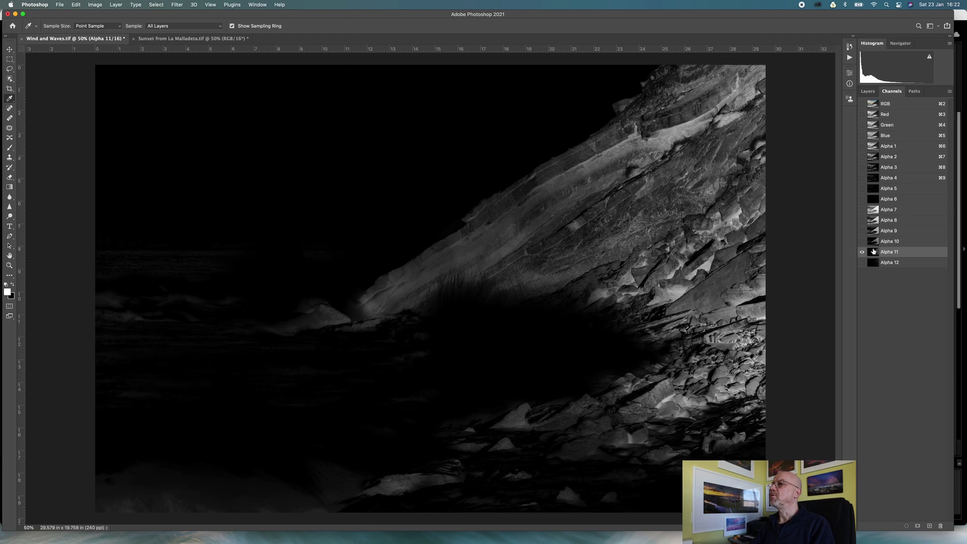
super+click(874, 251)
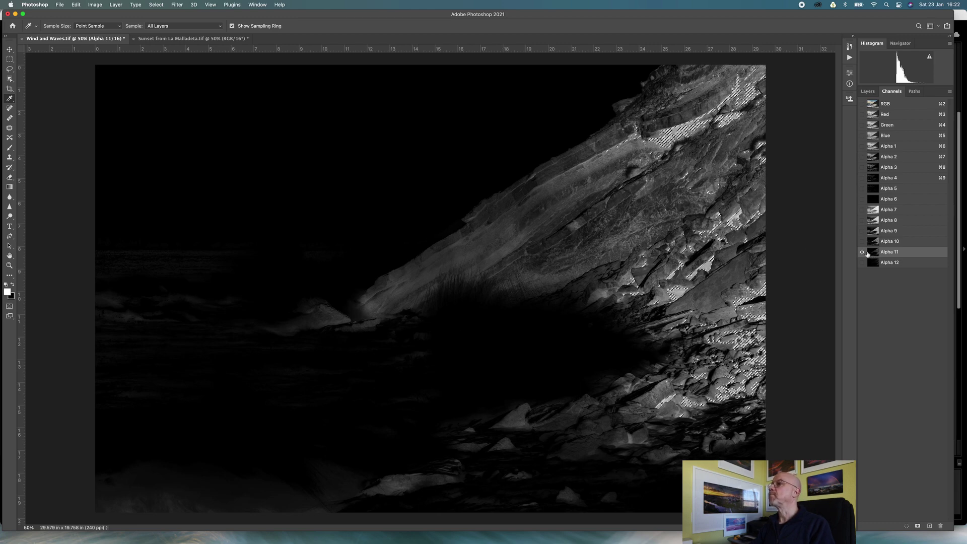
key(super+6)
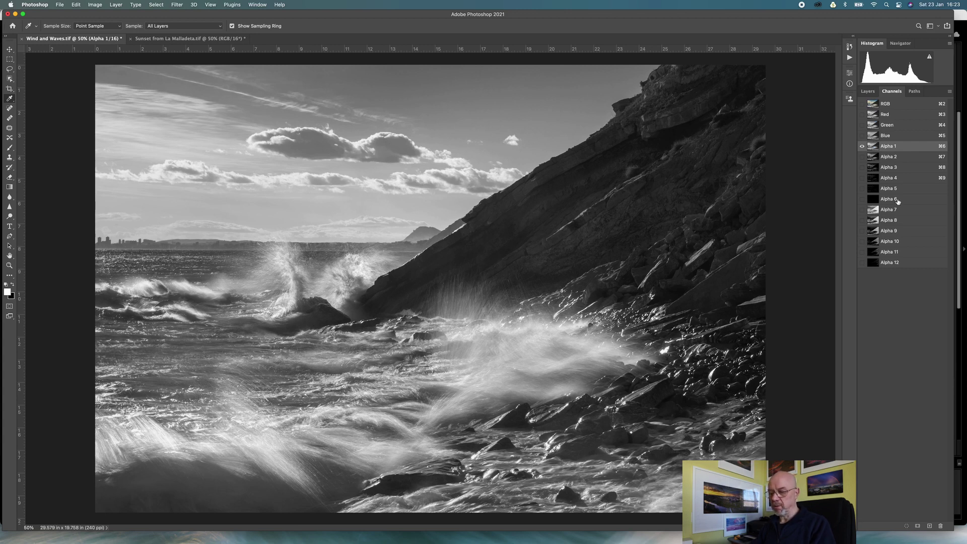
Intersect the Alpha 1 and Alpha 7 selections, accept the warning, and save as Alpha 13
key(super+a)
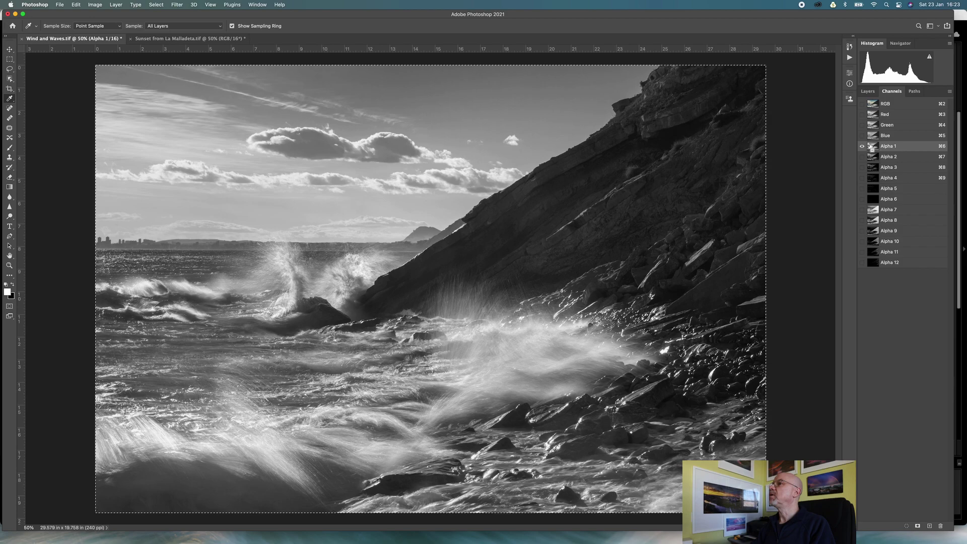
super+click(873, 147)
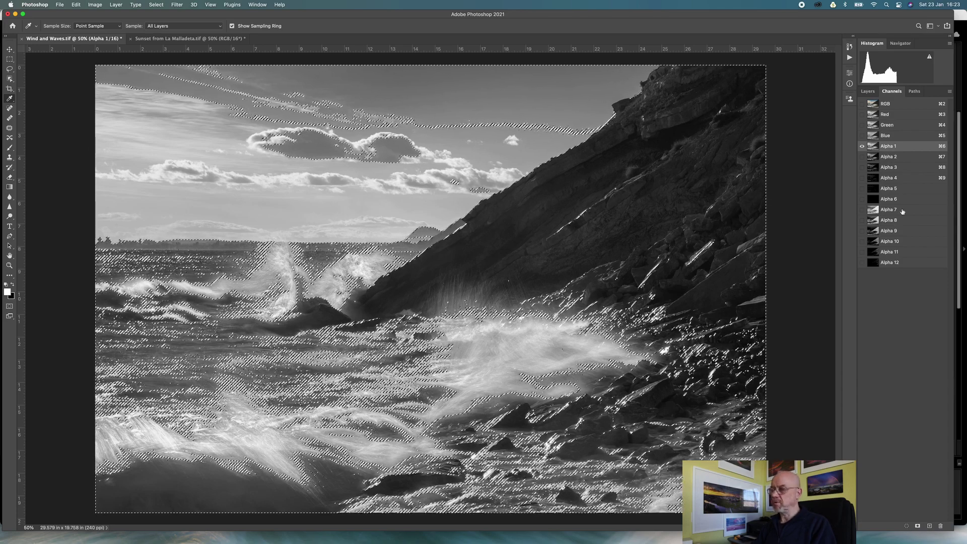
super+click(871, 211)
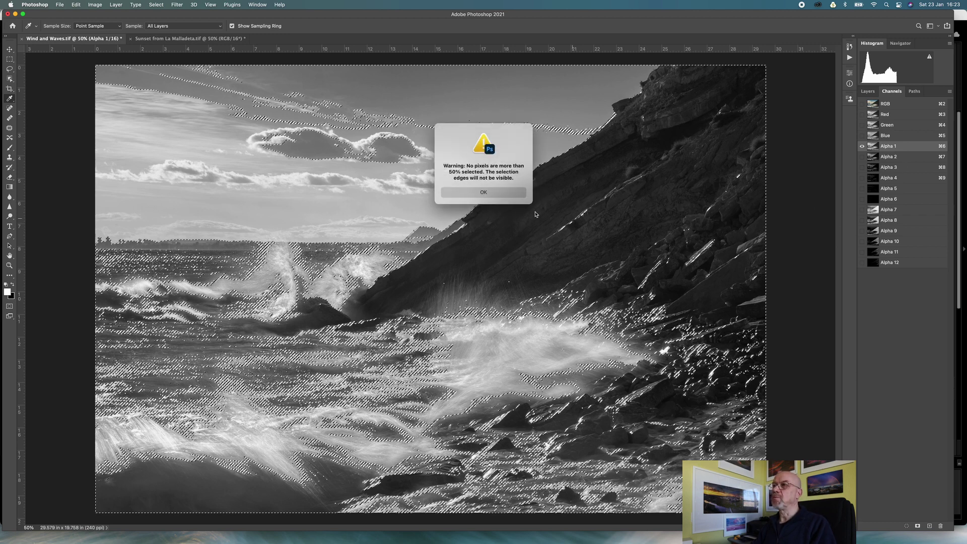
click(496, 194)
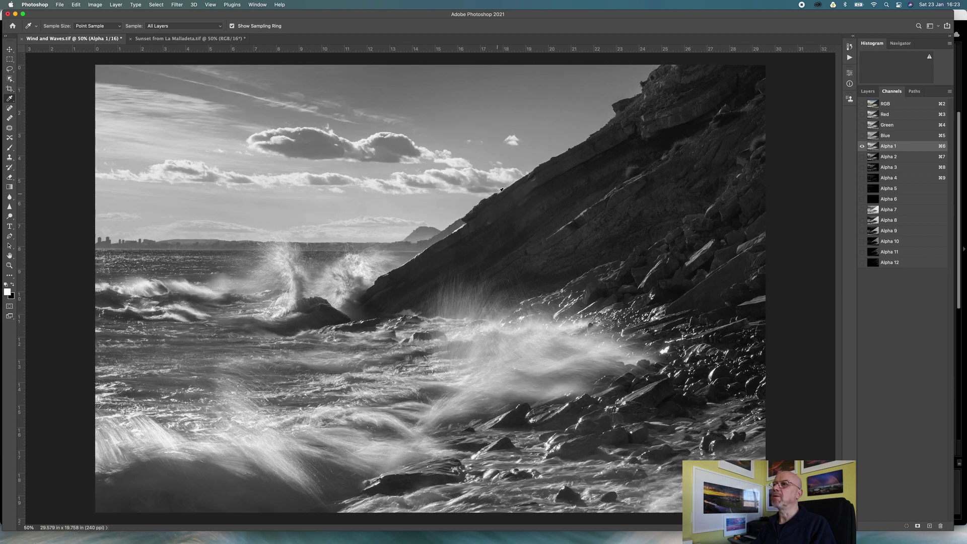
click(918, 527)
click(874, 274)
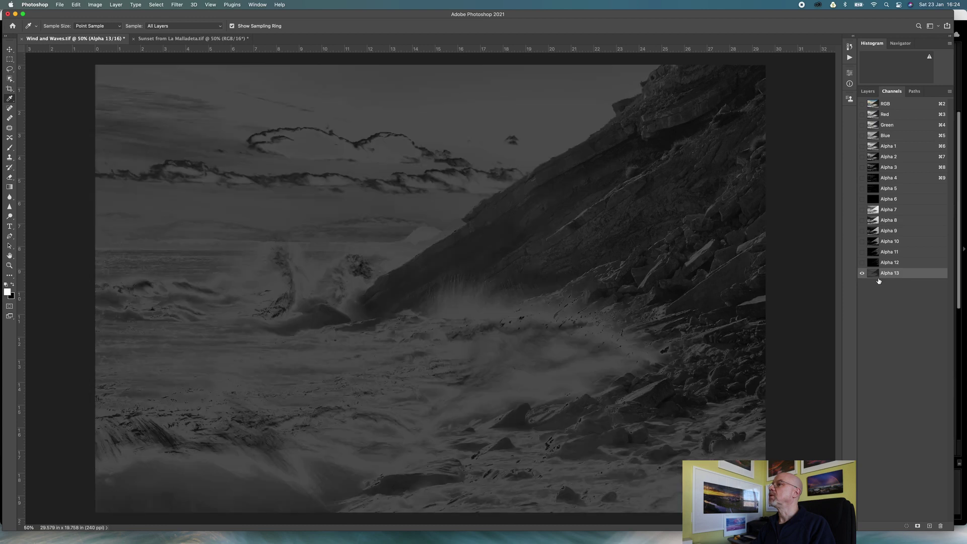
Intersect the Alpha 2 selection with a shadow mask and save it as Alpha 14
click(875, 157)
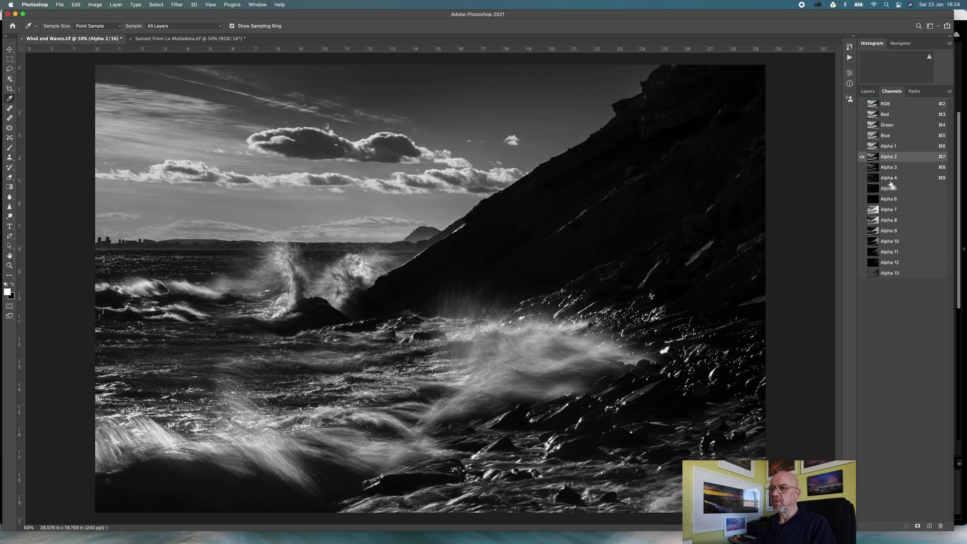
key(super+a)
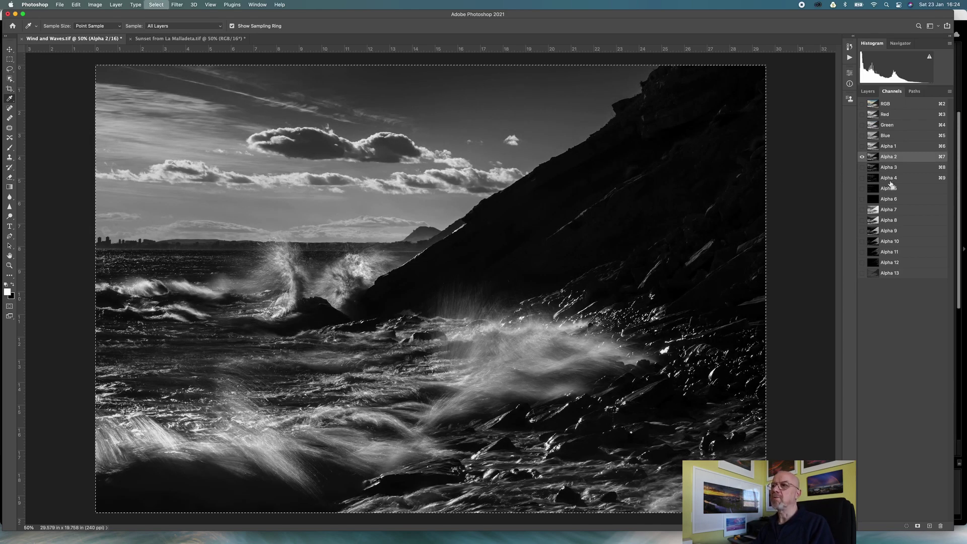
super+click(871, 158)
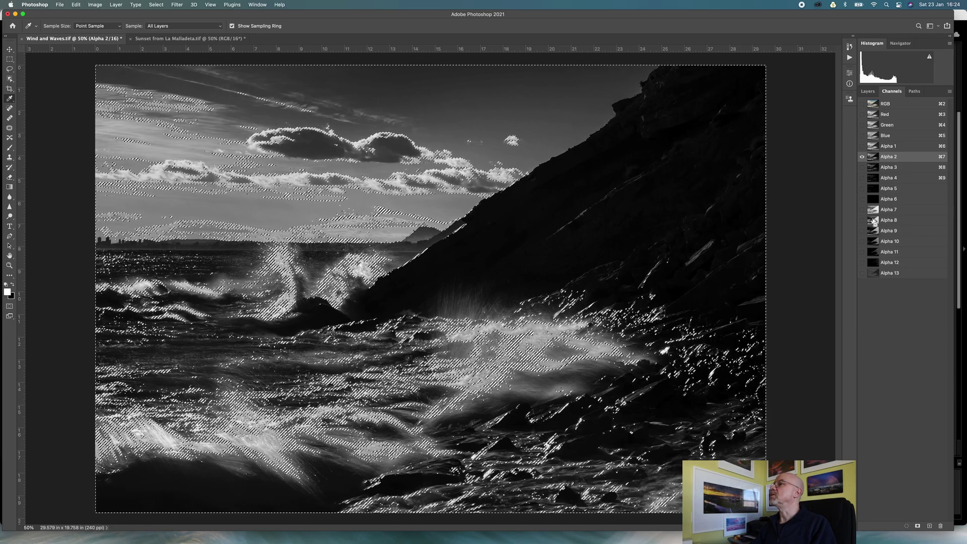
super+click(873, 221)
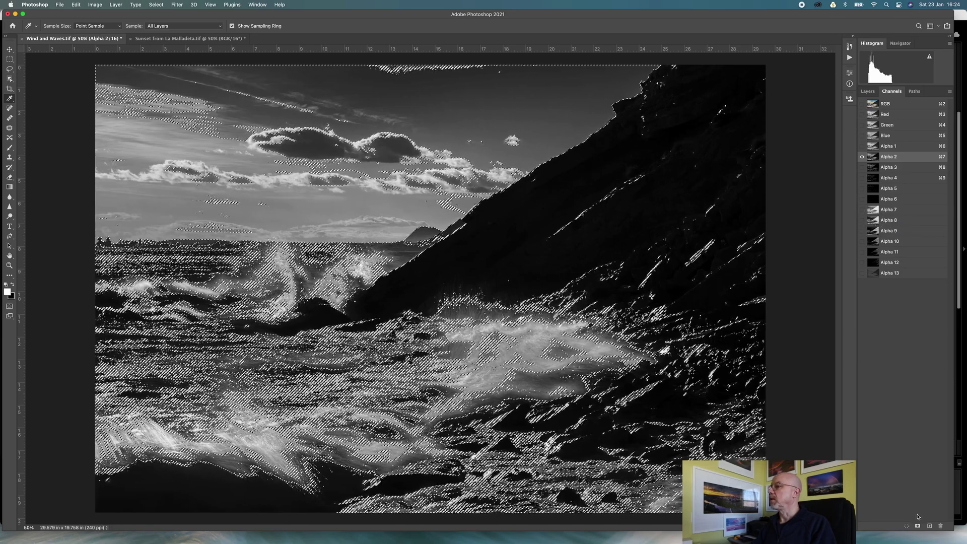
click(917, 527)
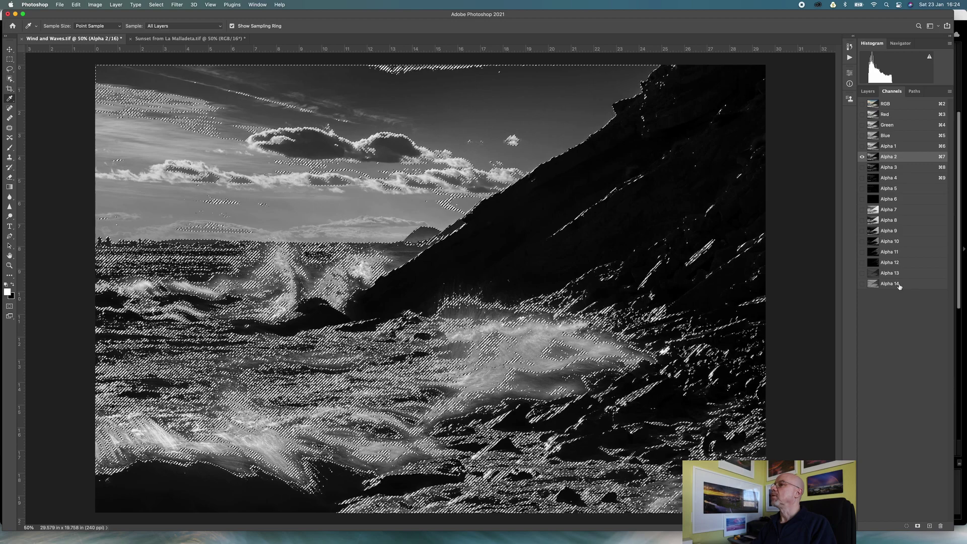
Combine the Alpha 3 selection with the Alpha 9 mask and save it as Alpha 15
click(890, 169)
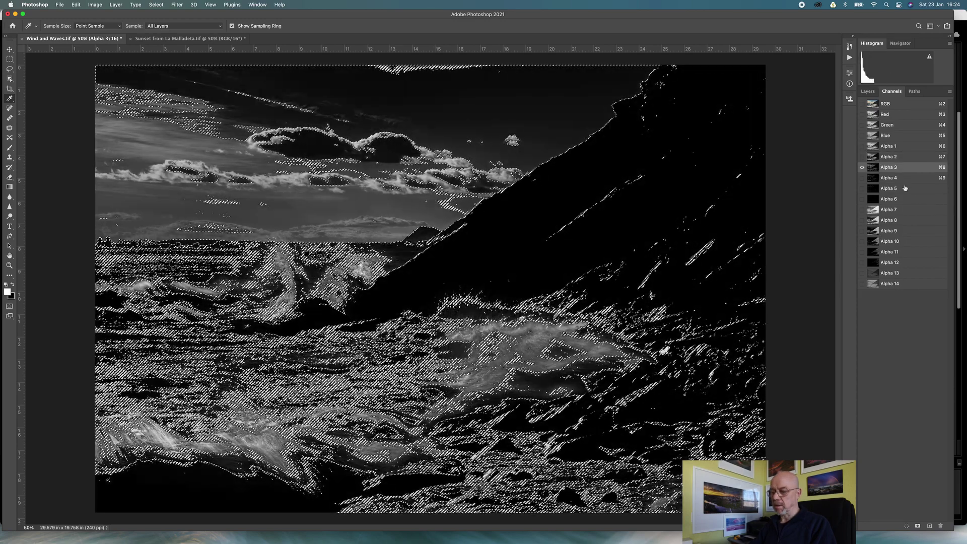
key(super+a)
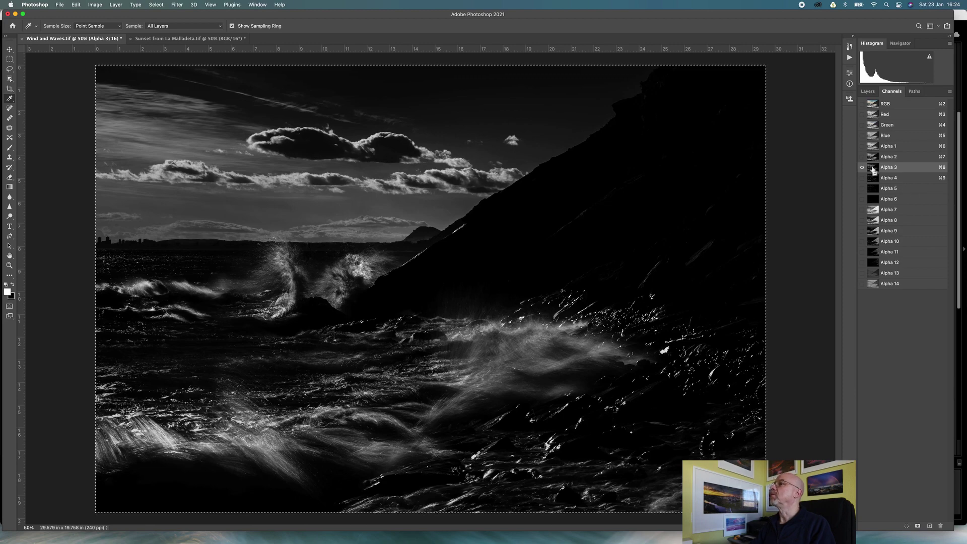
super+click(874, 170)
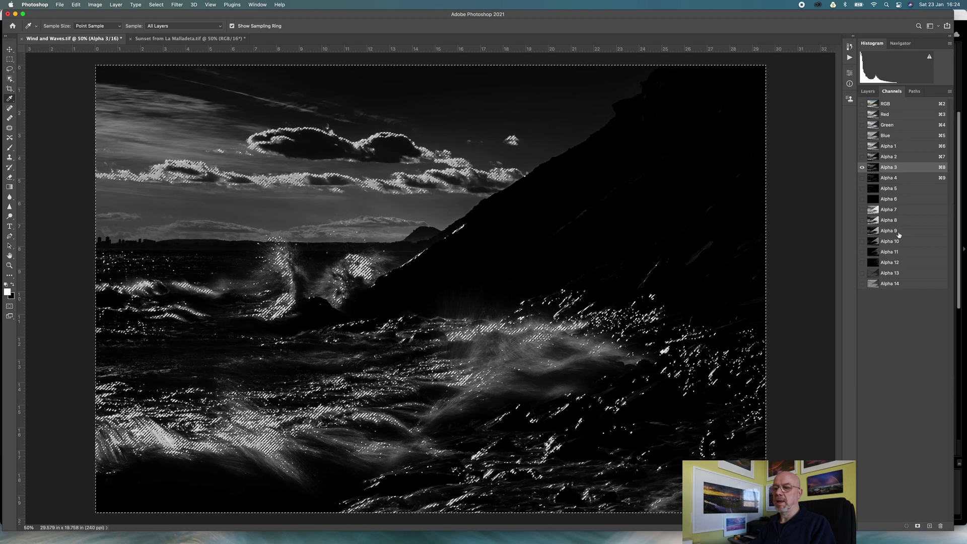
shift+super+click(873, 232)
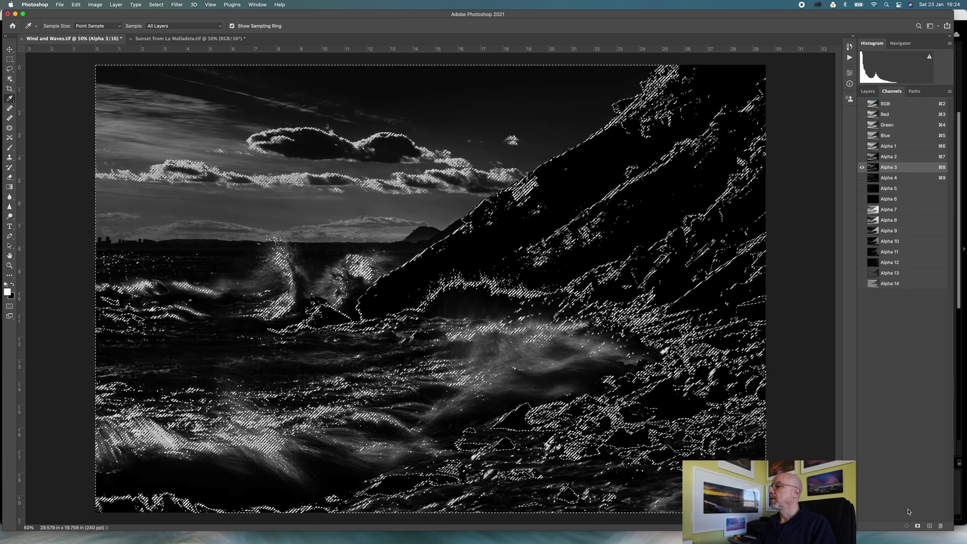
click(918, 526)
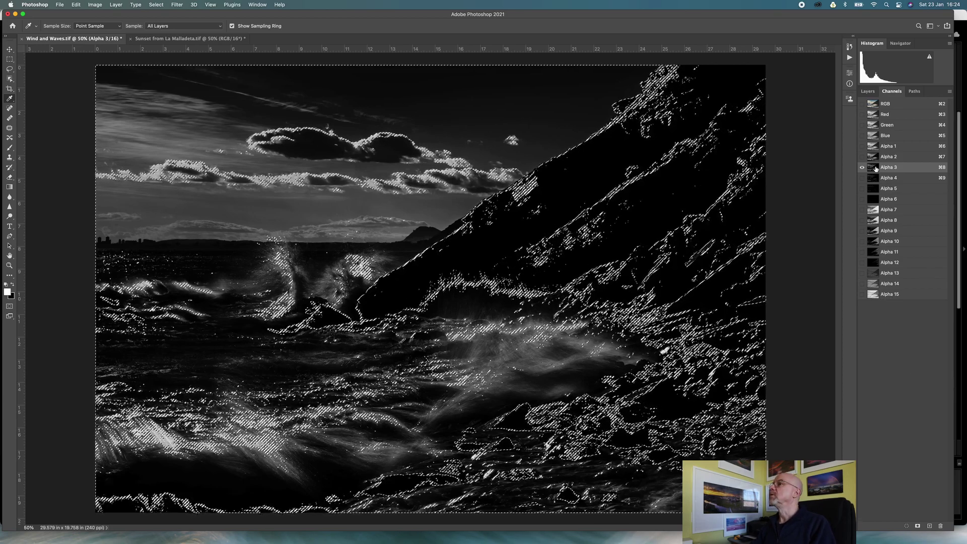
Save Alpha 16, Alpha 17 (from Alpha 11) and Alpha 18, then deselect
click(876, 179)
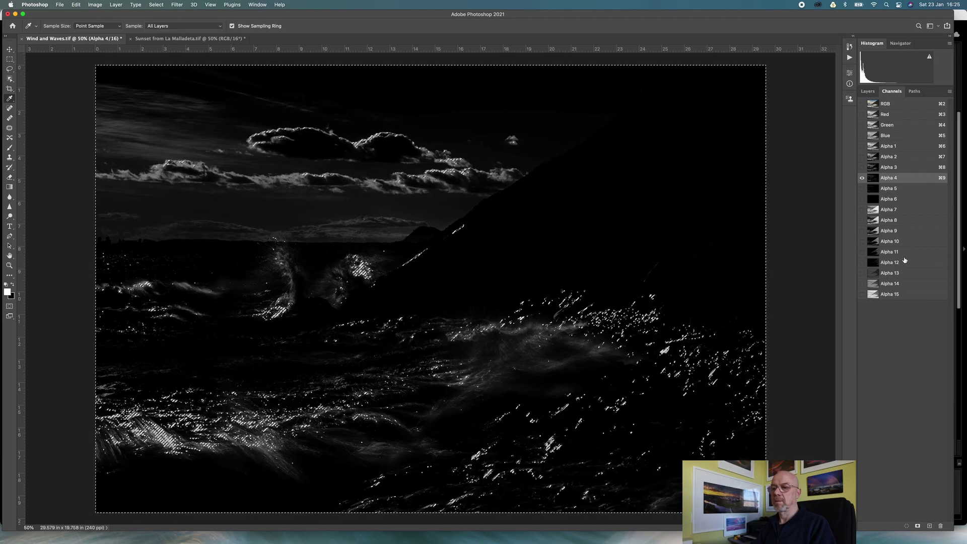
click(918, 526)
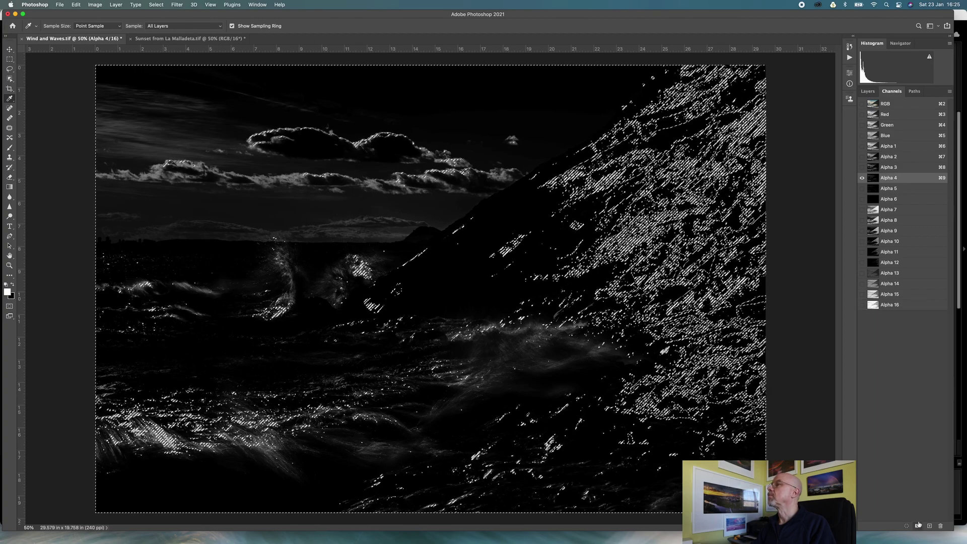
click(880, 189)
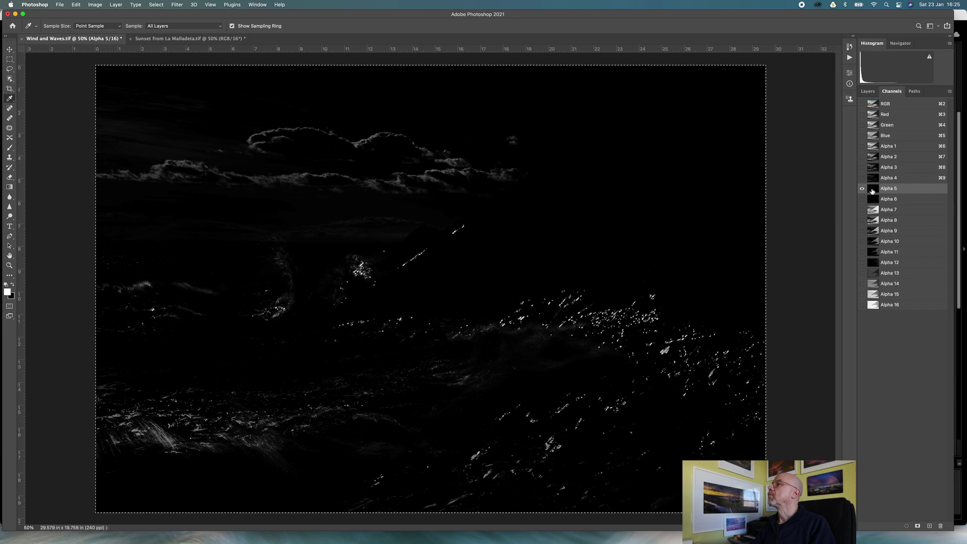
super+click(874, 253)
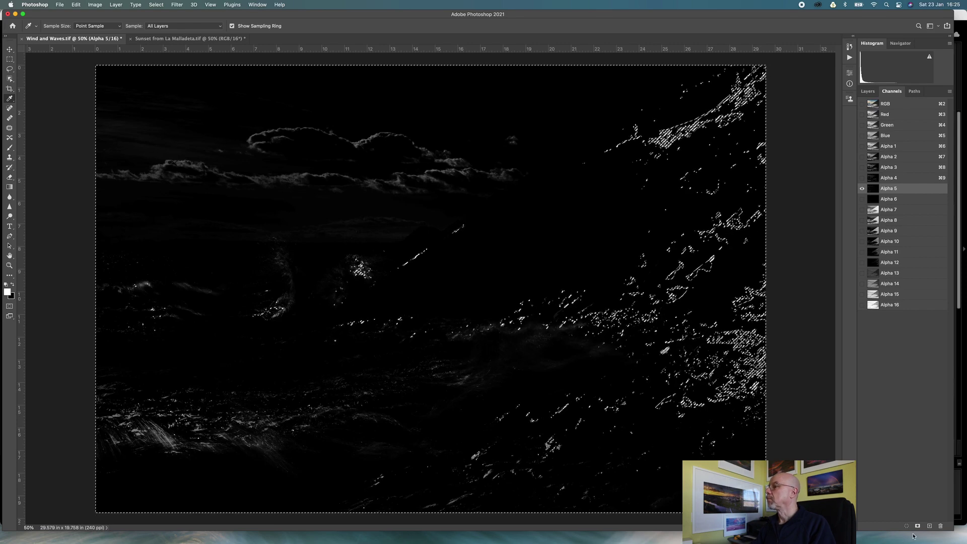
click(918, 525)
click(878, 200)
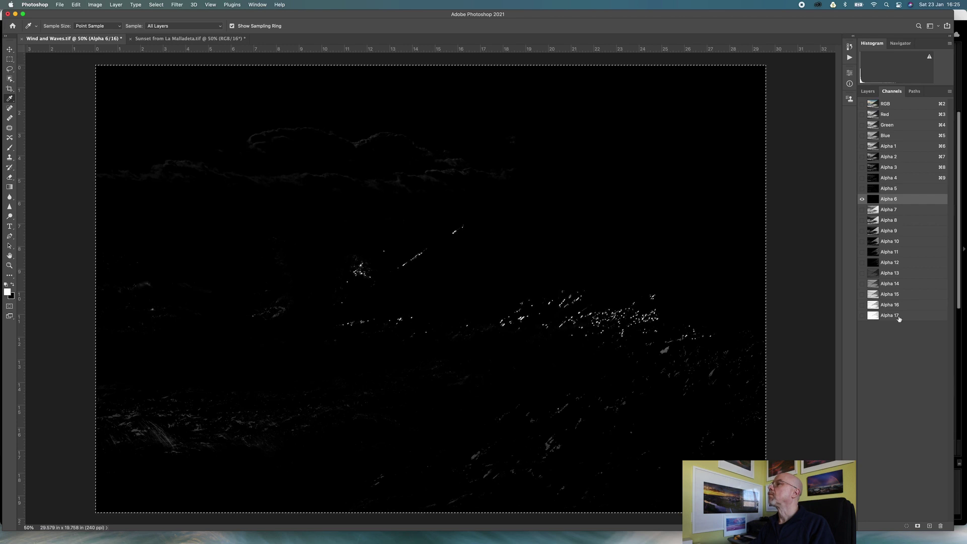
click(918, 526)
key(super+d)
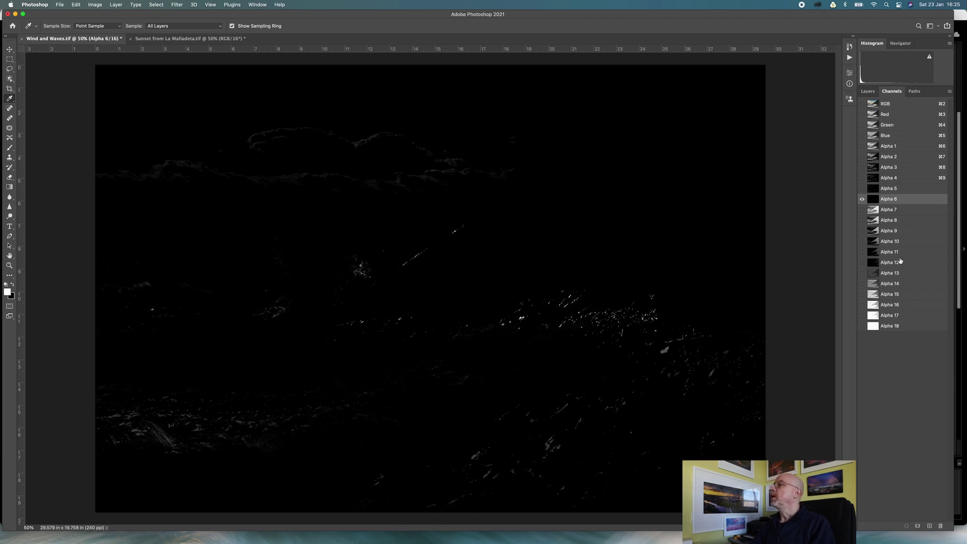
View Alpha 13 through Alpha 18 in turn, recheck Alpha 13, then show Alpha 1
click(890, 273)
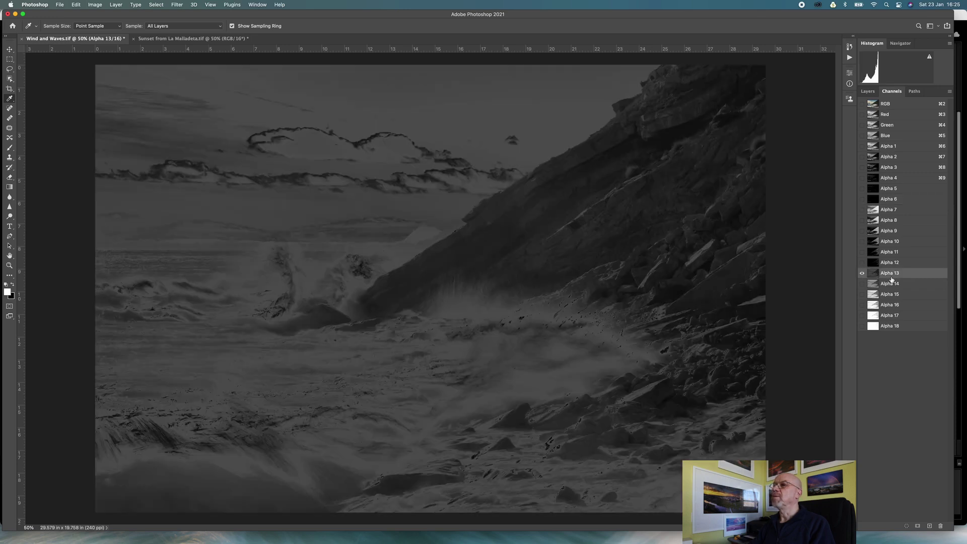
click(872, 284)
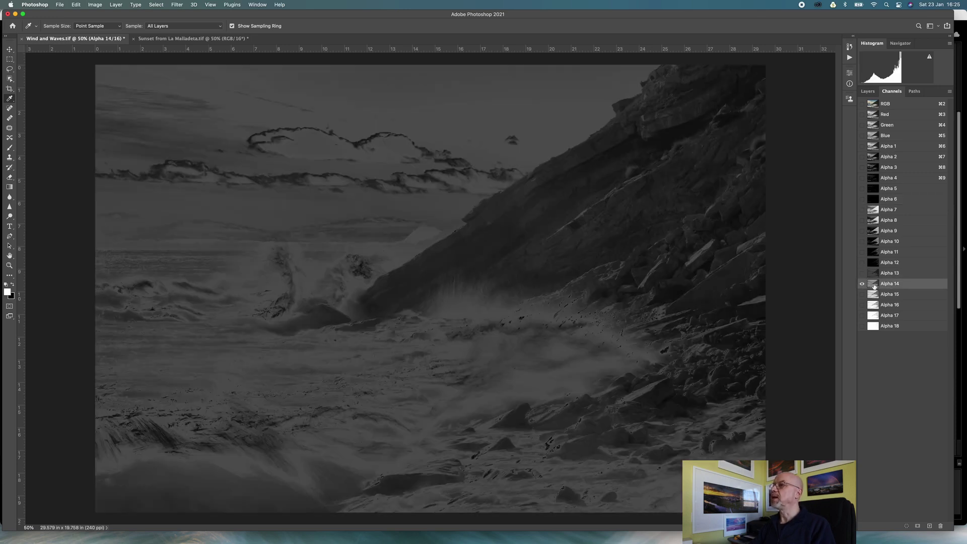
click(874, 295)
click(875, 306)
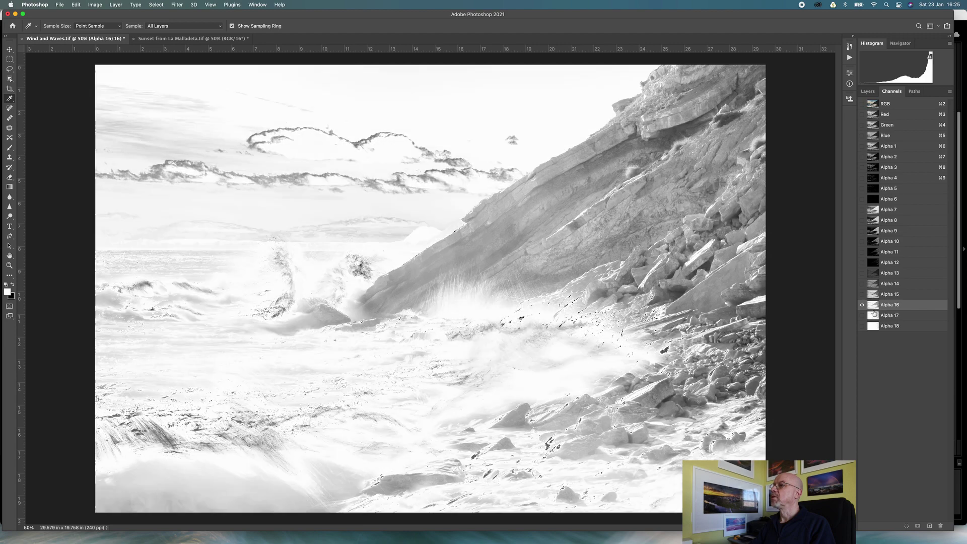
click(875, 315)
click(876, 328)
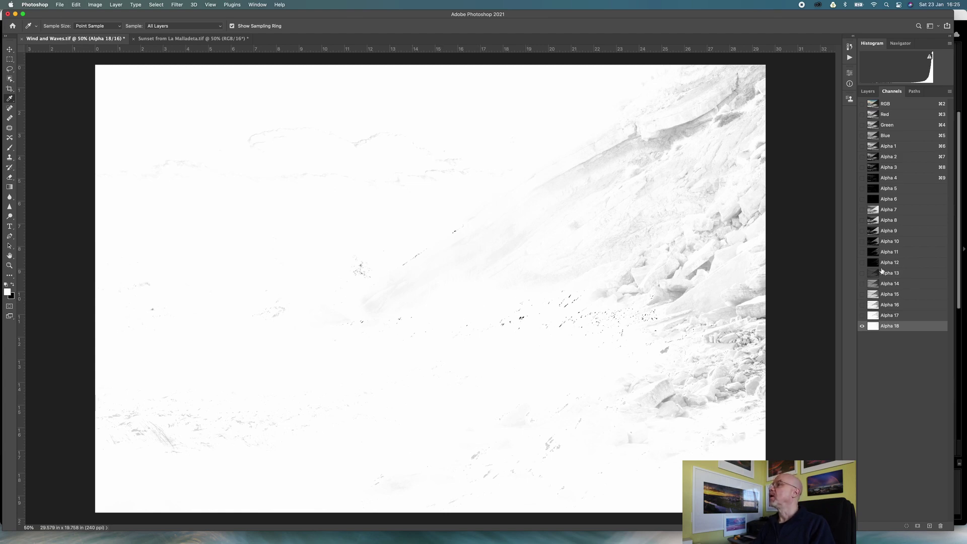
click(870, 275)
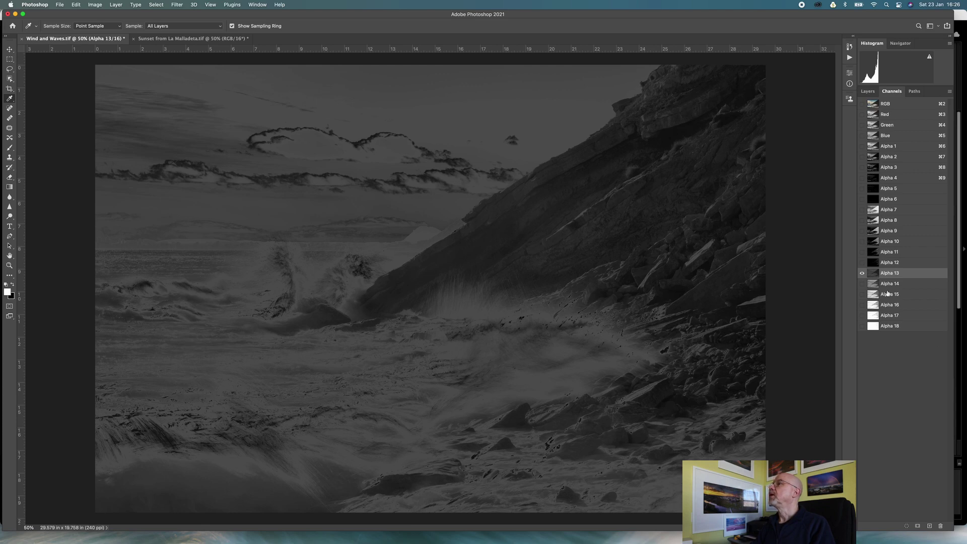
click(893, 146)
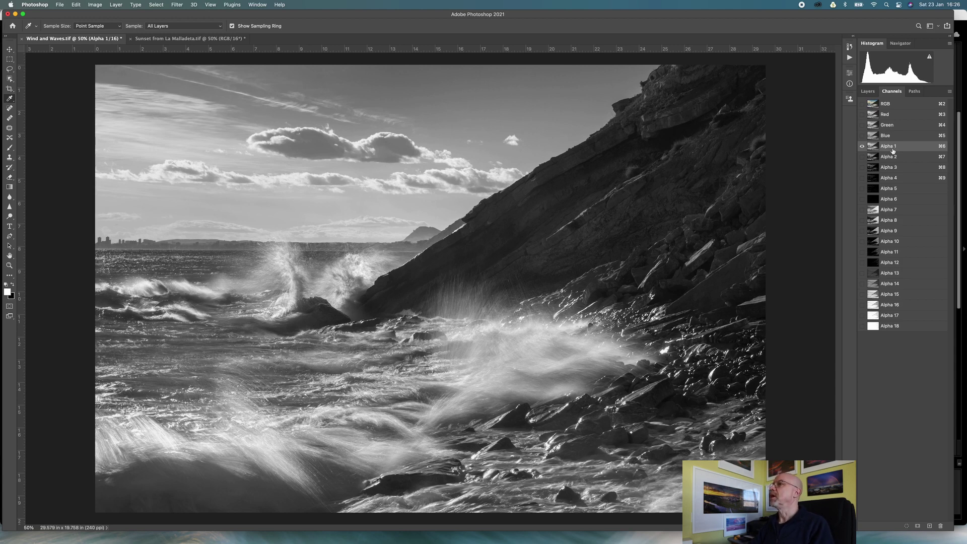
Rename channels Alpha 1 and Alpha 2 to hi 1 and hi 2
double_click(893, 147)
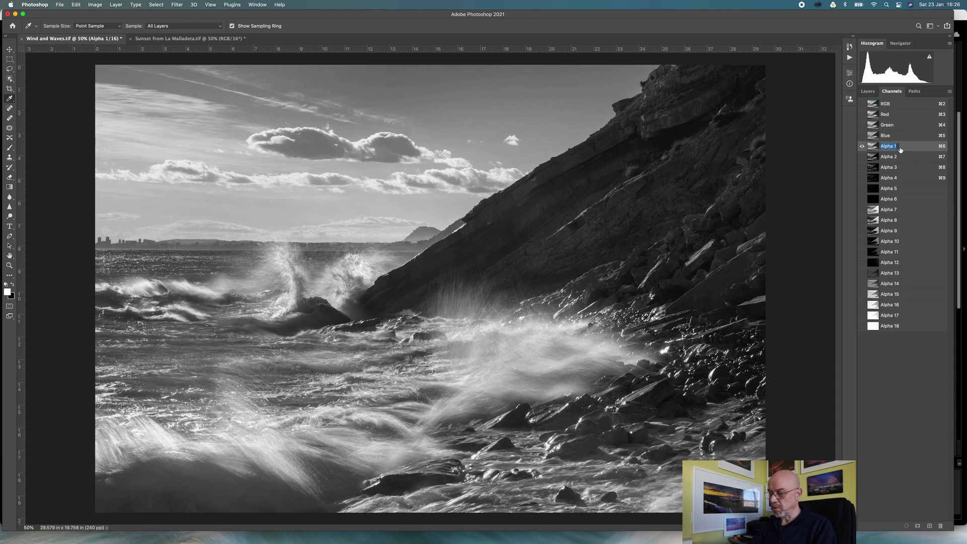
text(lo)
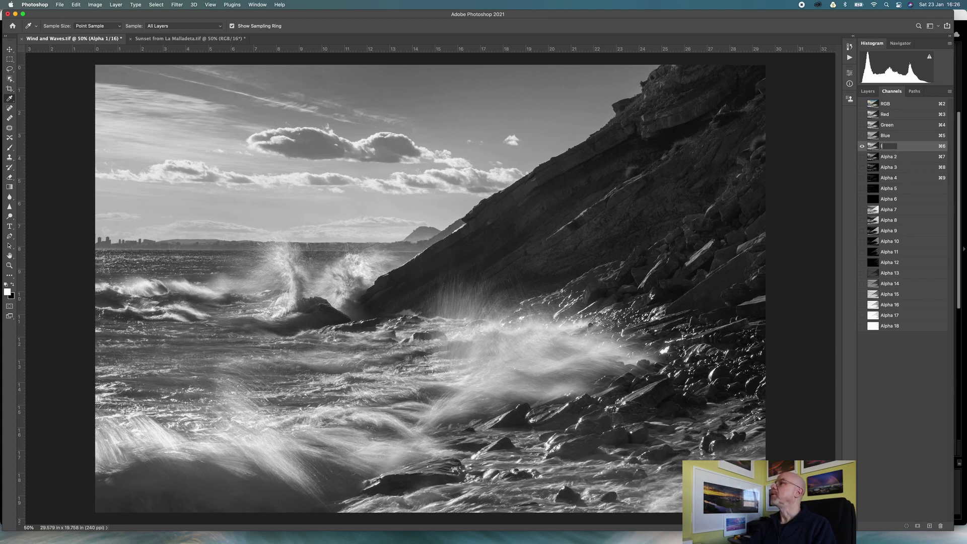
text(1)
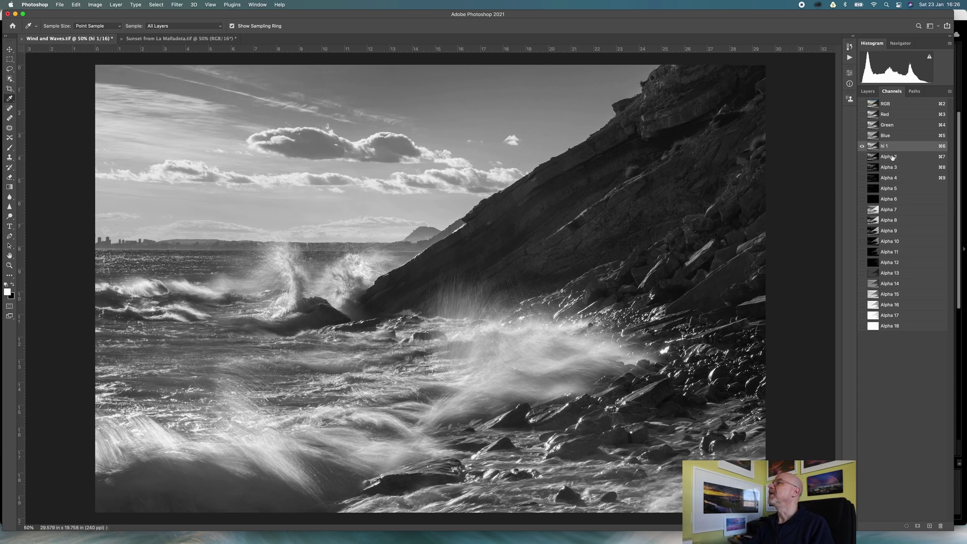
double_click(889, 157)
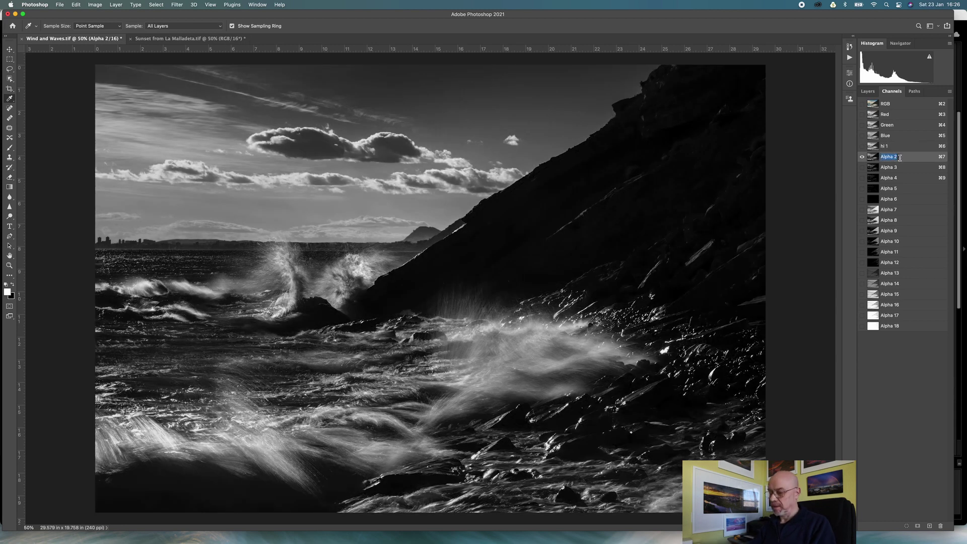
text(hi)
key(Return)
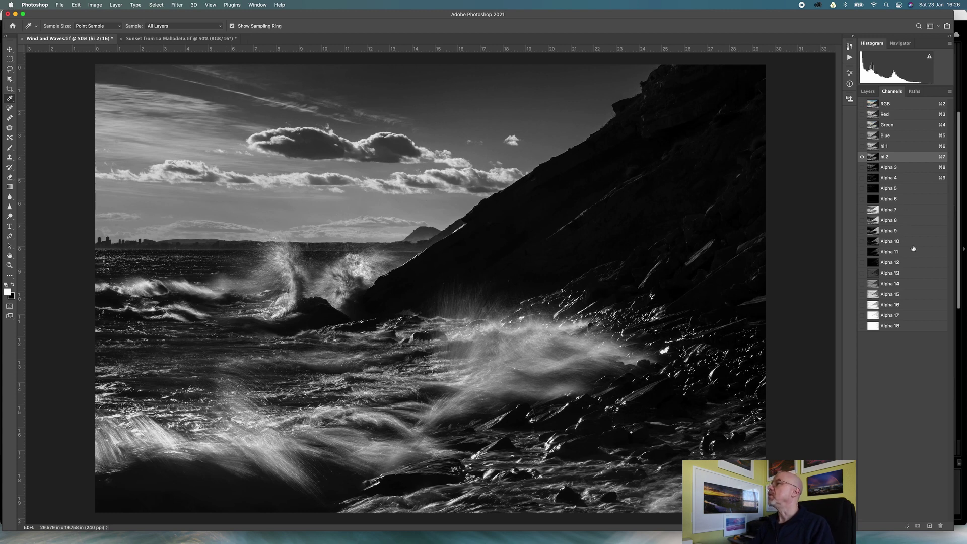
Rename channels Alpha 7 and Alpha 8 to lo 1 and lo 2
double_click(893, 208)
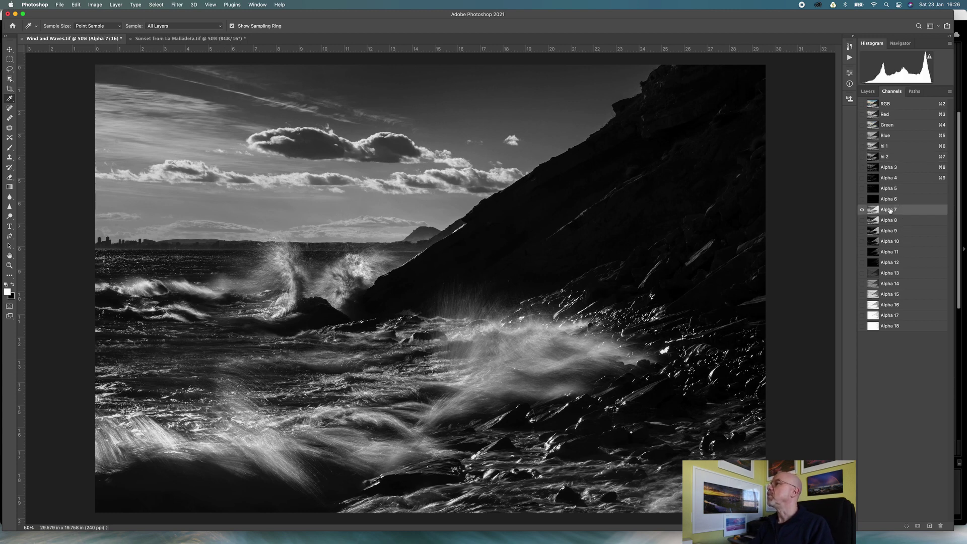
key(BackSpace)
text(lo)
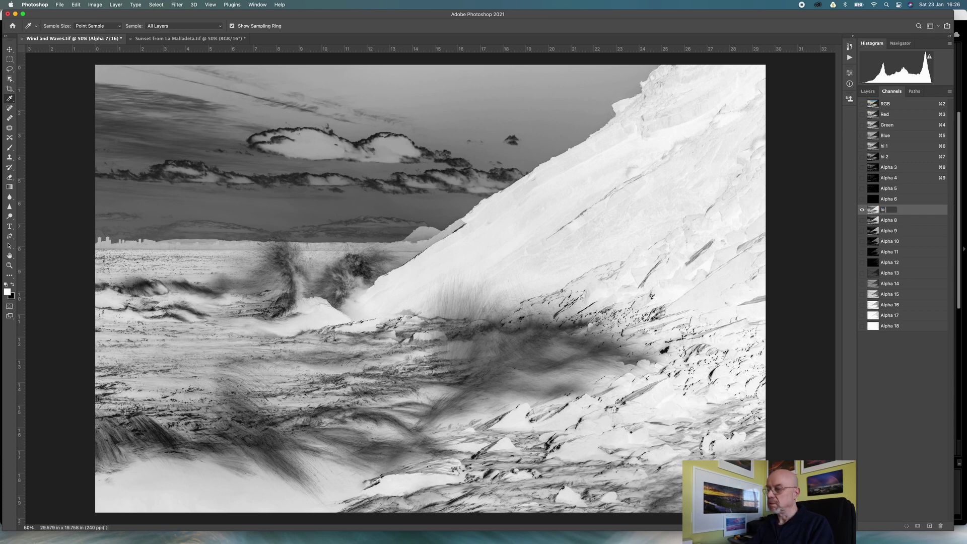
text( 1)
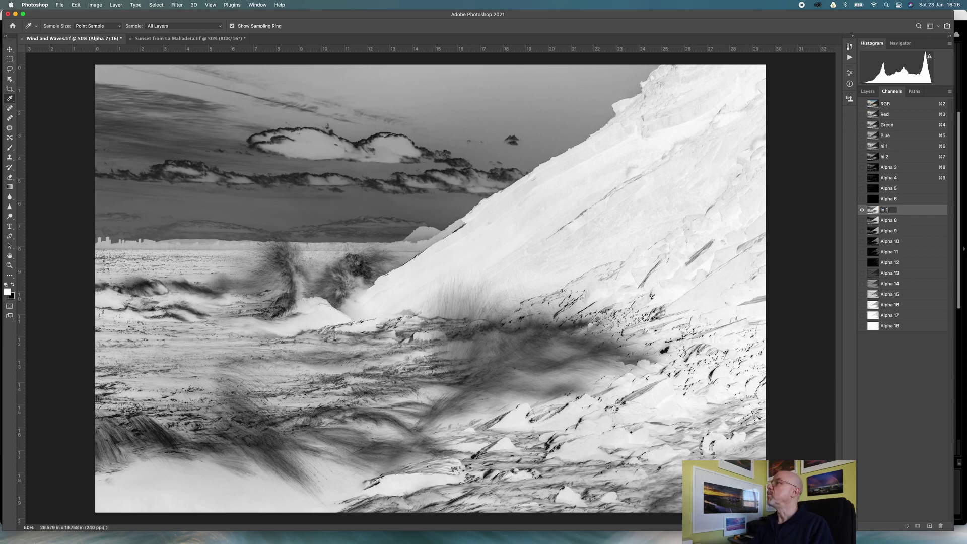
key(Return)
double_click(889, 220)
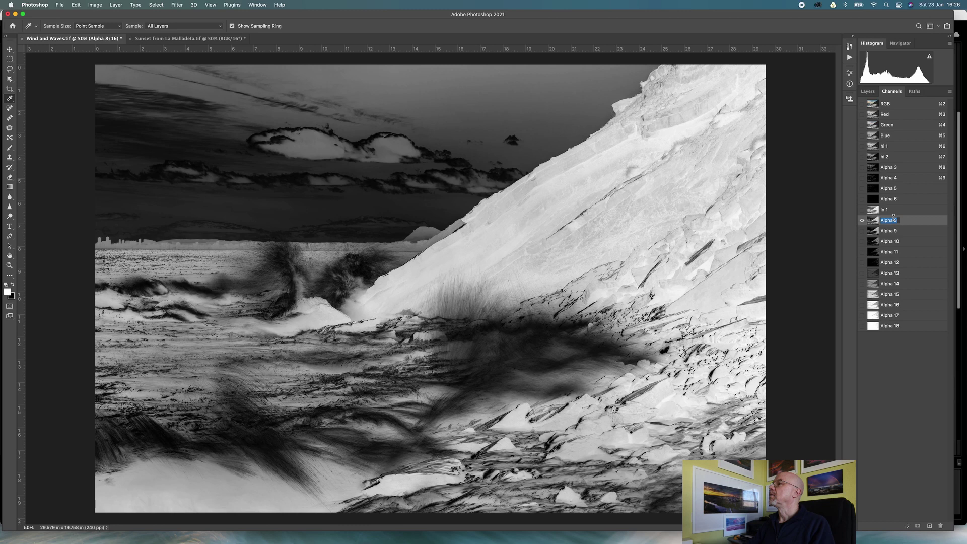
text(lo 2)
key(Return)
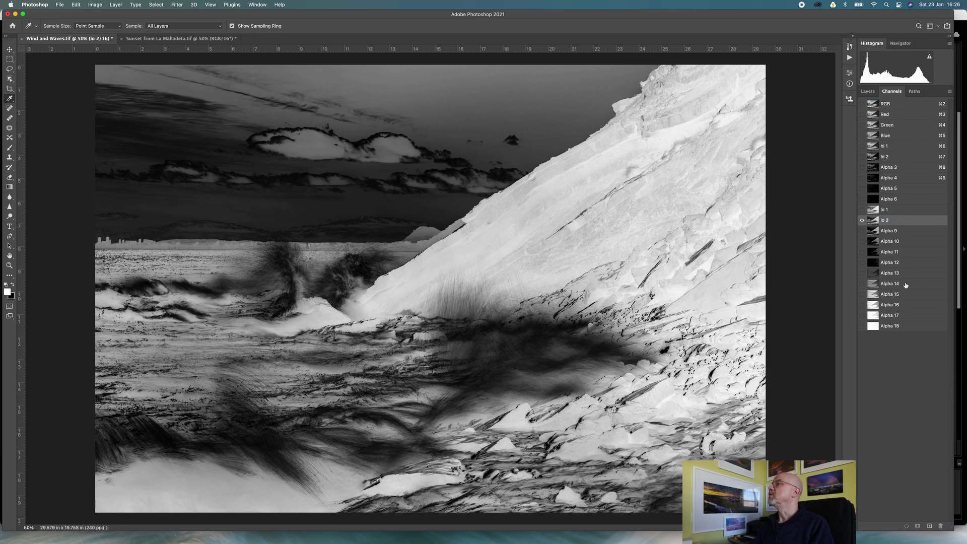
Rename Alpha 13 and Alpha 14 to mid 1 and mid 2, then return to the colour composite
double_click(892, 274)
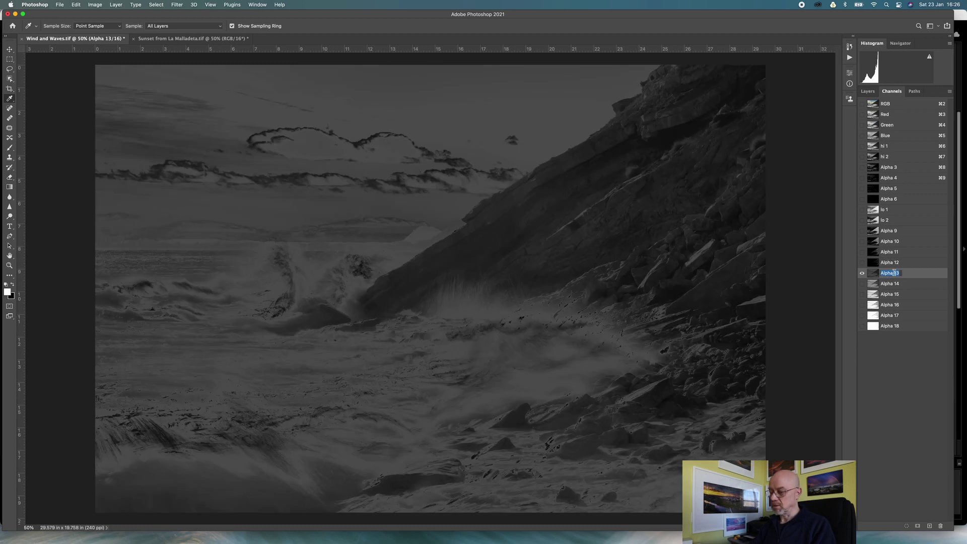
text(mid 1)
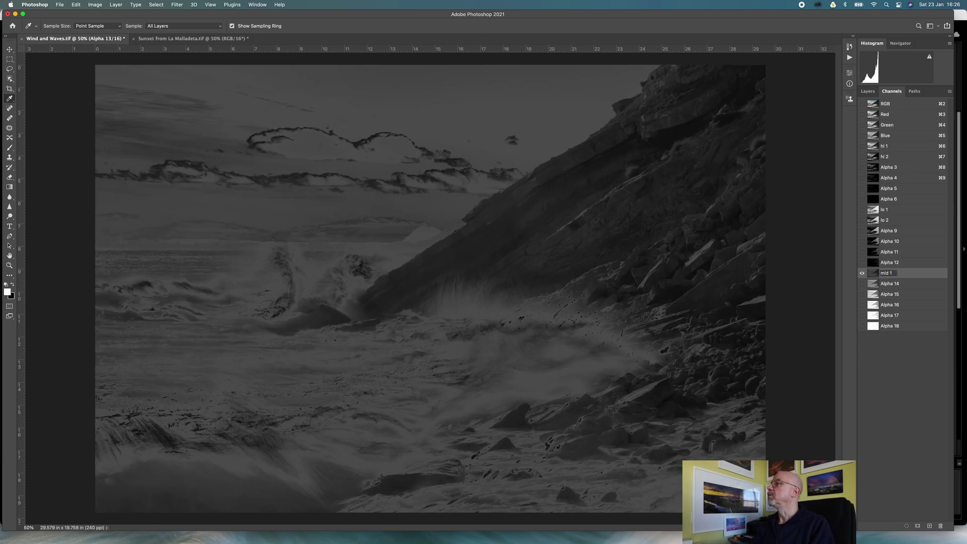
key(Return)
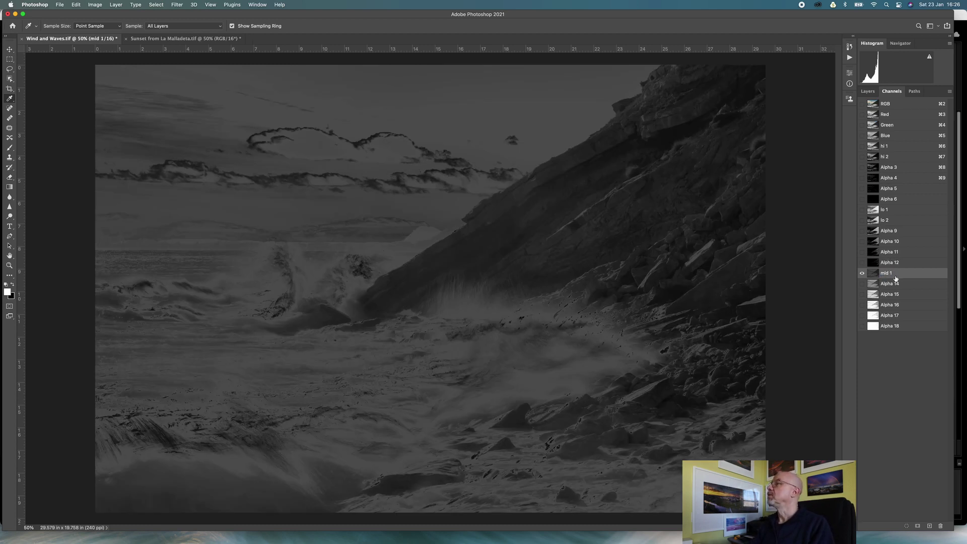
double_click(890, 283)
text(mid)
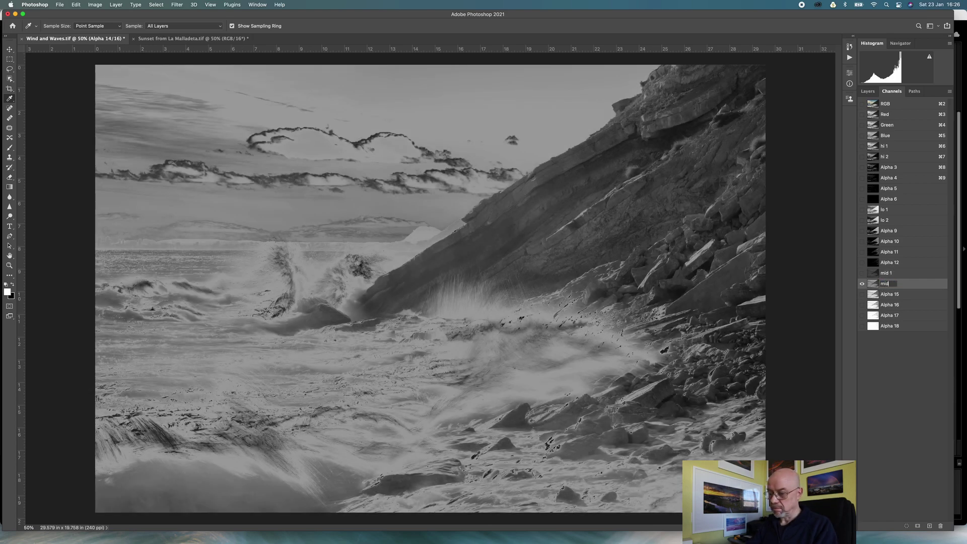
text( 2)
key(Return)
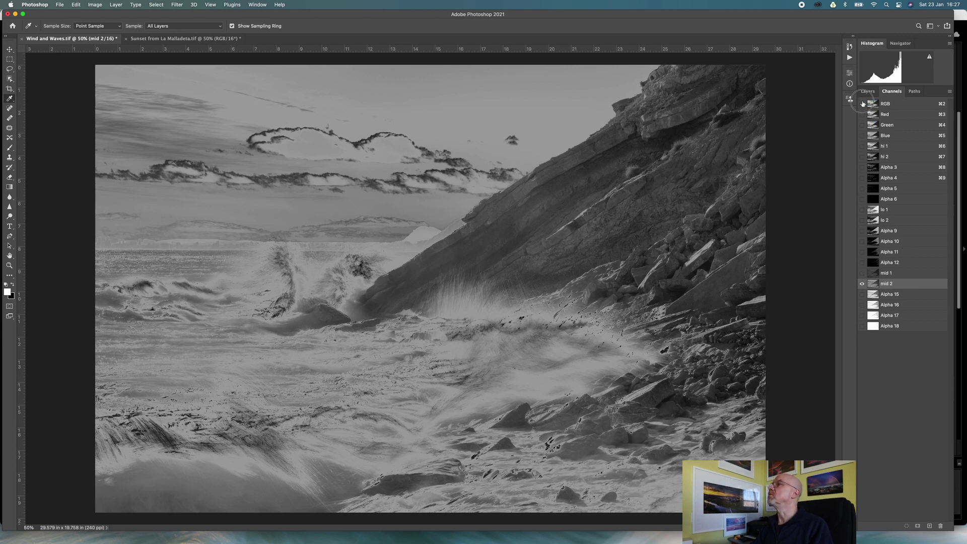
click(862, 104)
Hide the mid 2 mask and add a new empty Layer 1 above the Background
click(862, 284)
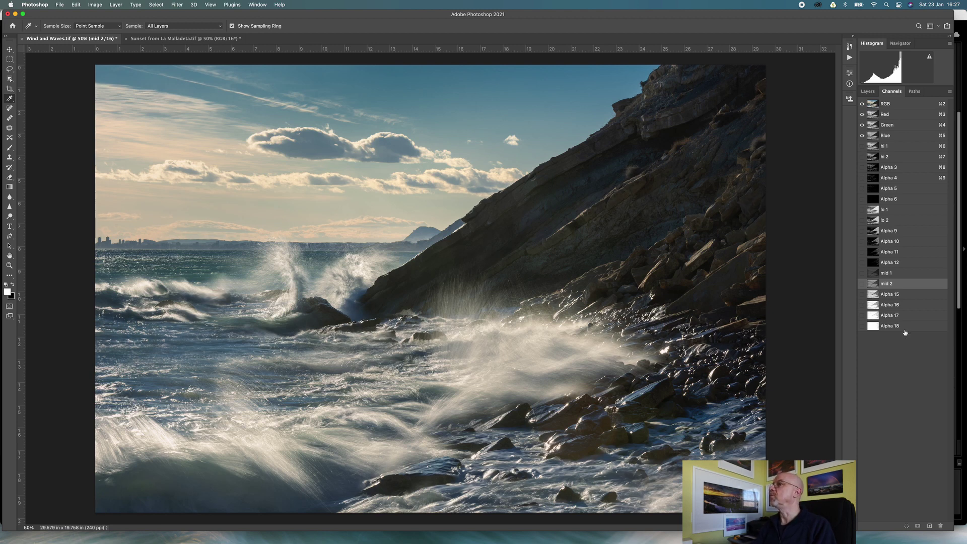
click(868, 91)
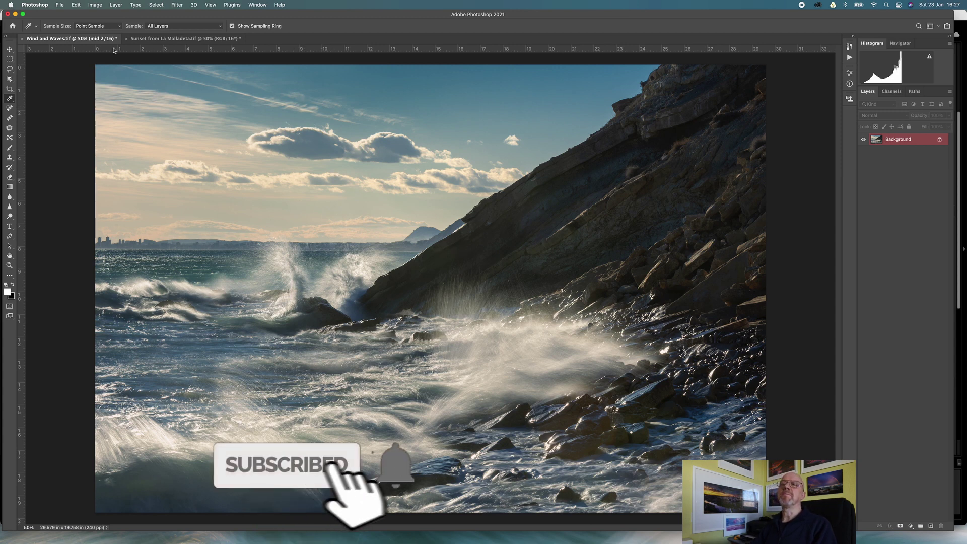
click(116, 5)
mouse_move(199, 15)
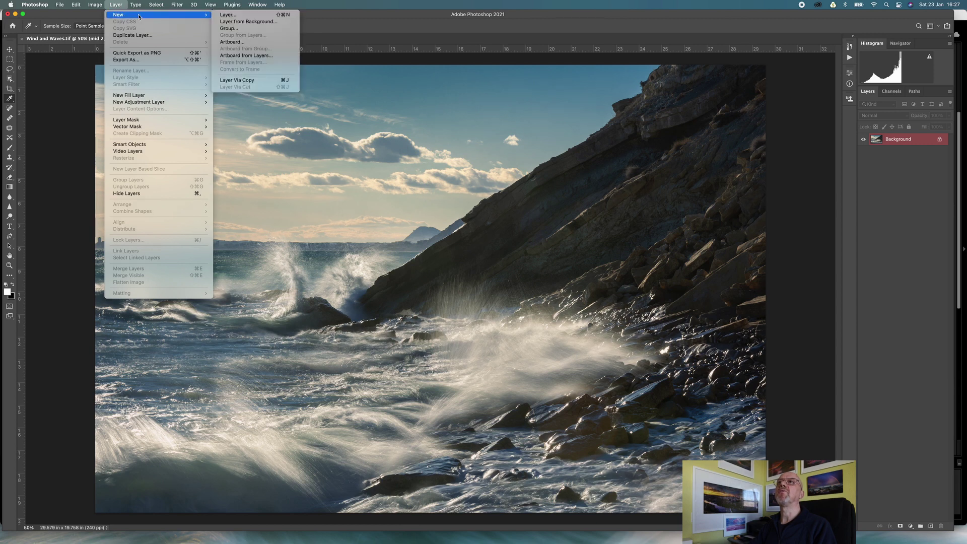
click(228, 15)
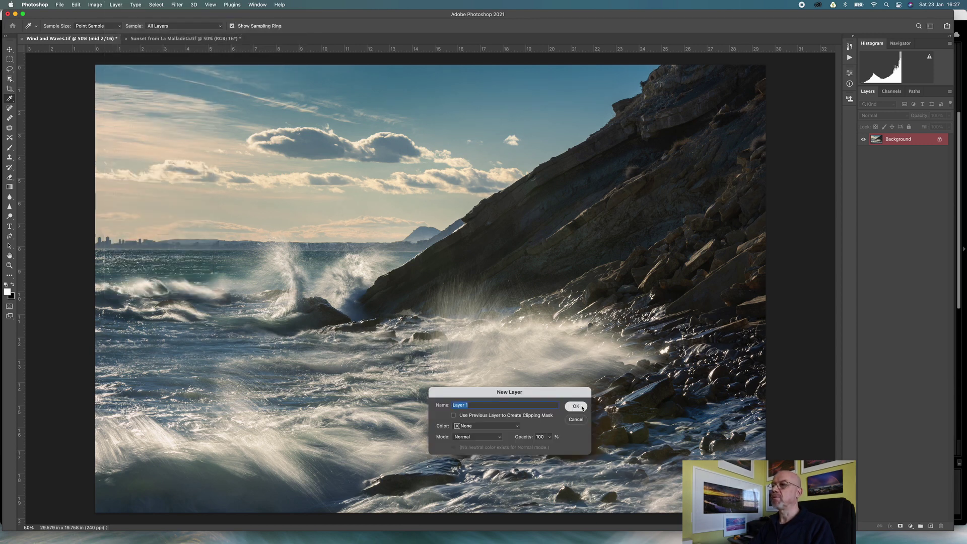
key(Return)
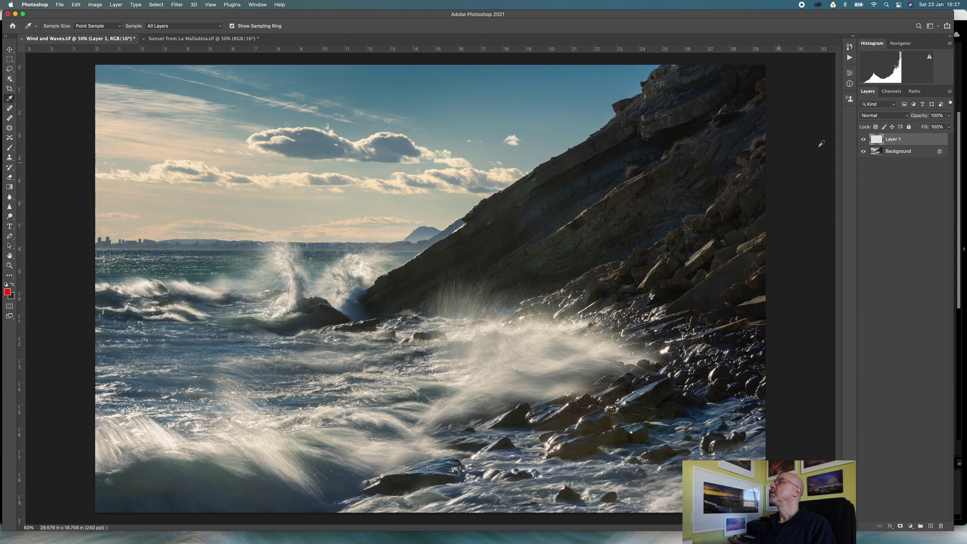
Fill Layer 1 with bright red (fd031b) using Edit > Fill
click(77, 5)
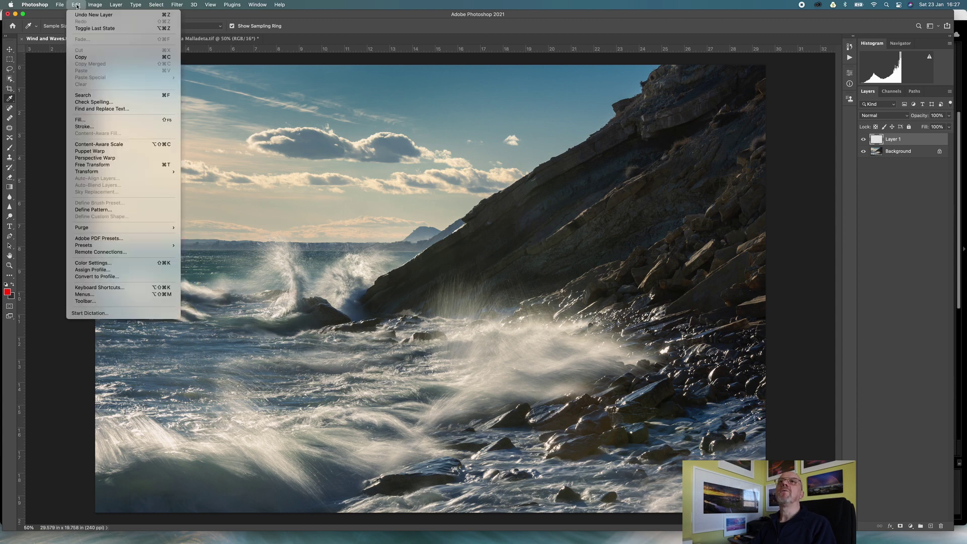
click(80, 120)
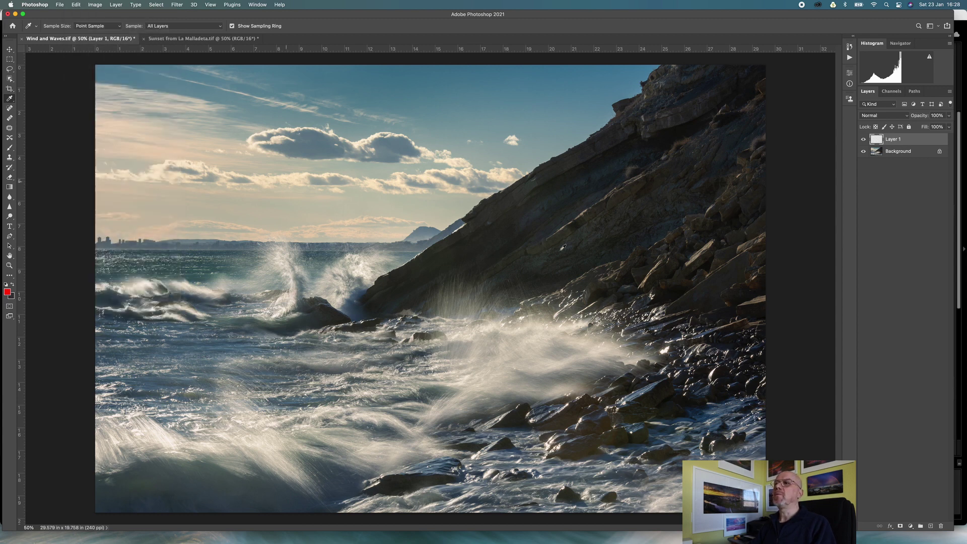
click(506, 301)
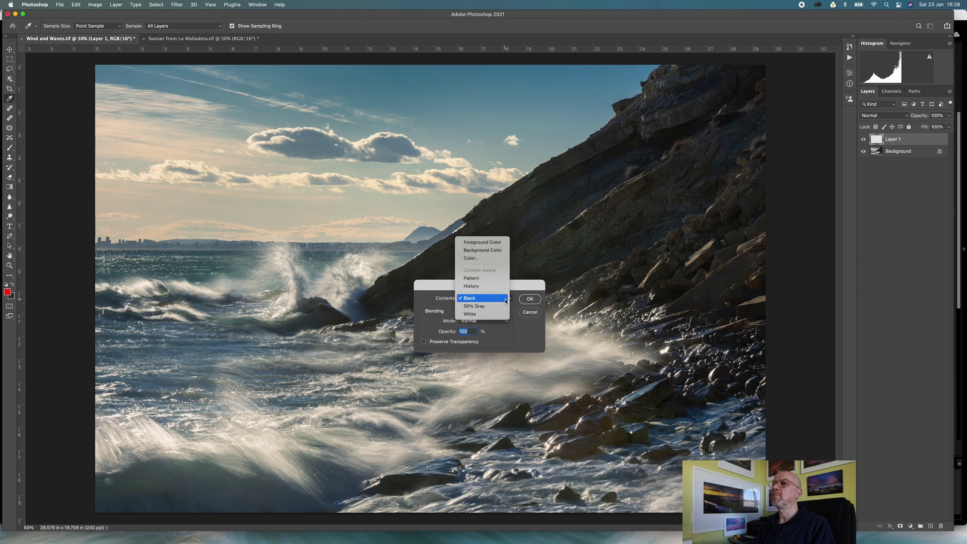
click(481, 258)
click(279, 328)
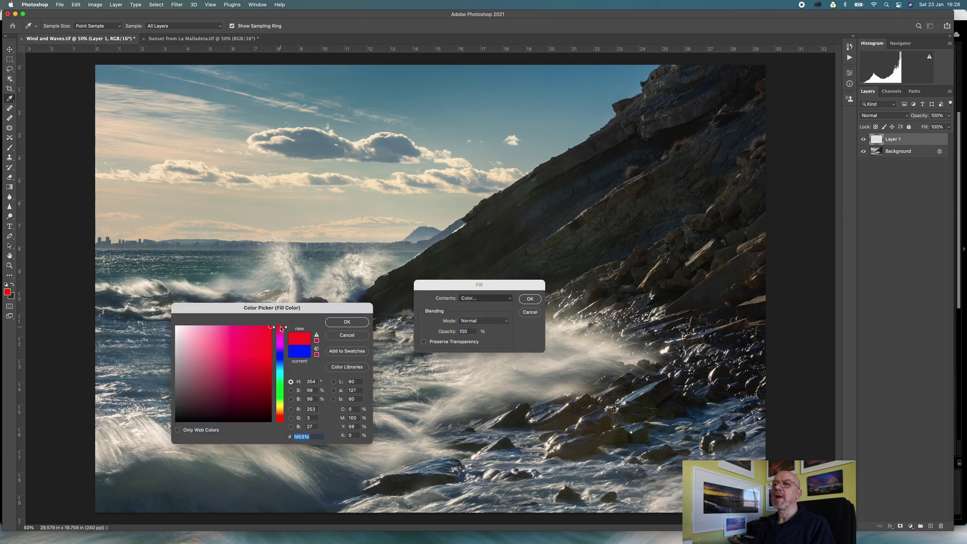
click(327, 323)
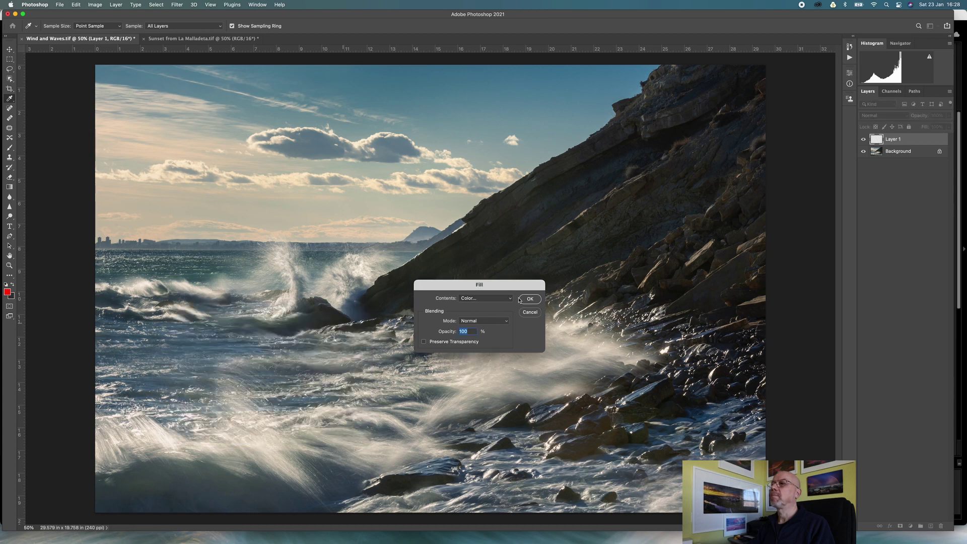
key(Return)
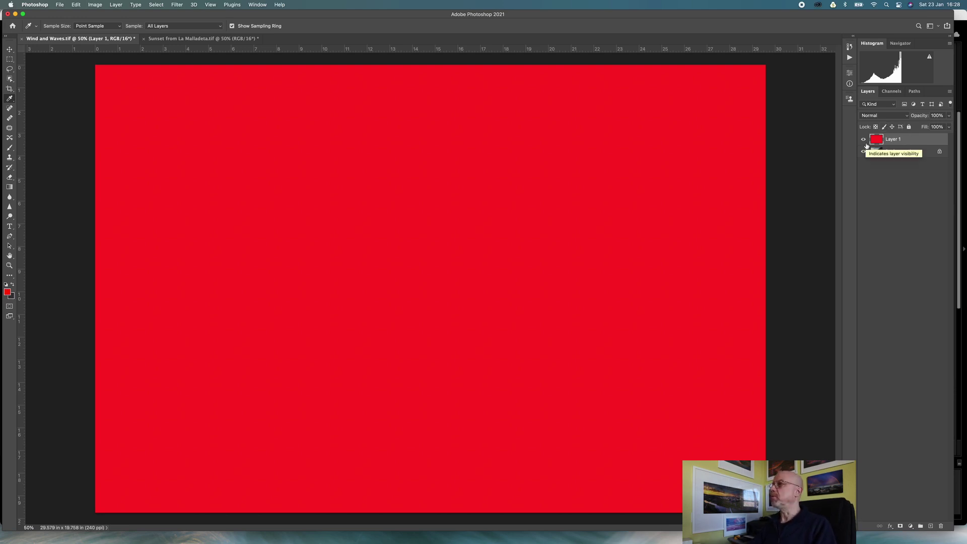
Compare the hi 2 and Alpha 3–5 masks, load Alpha 4 as a selection, and show the composite
click(897, 95)
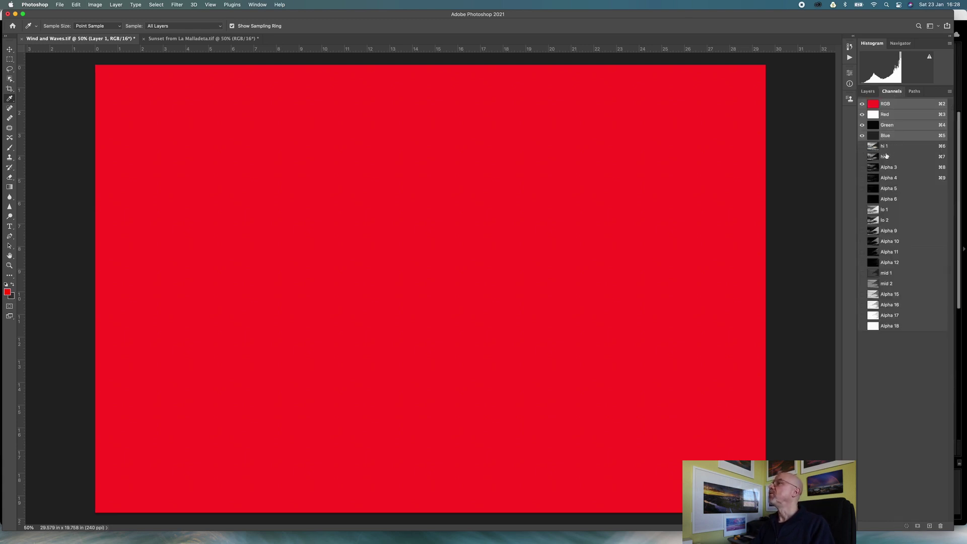
click(875, 157)
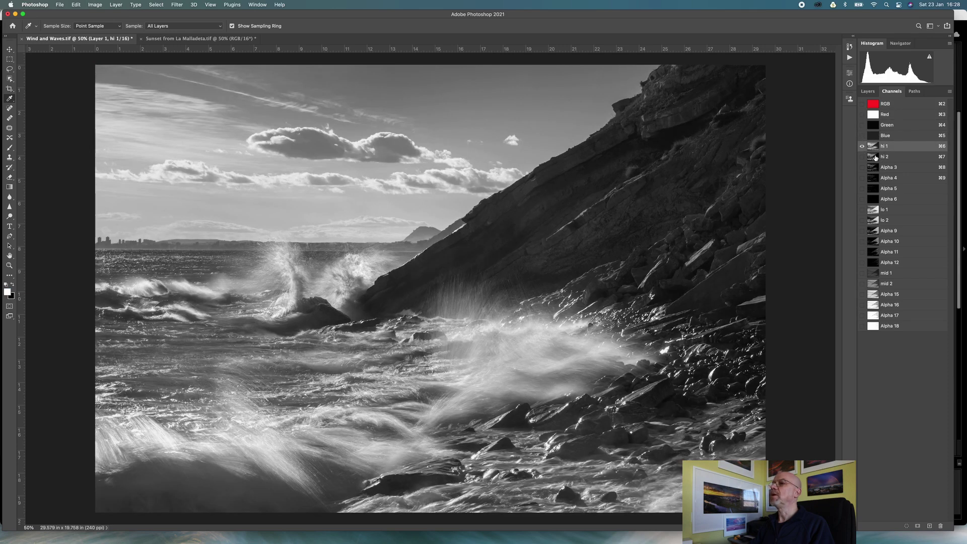
click(877, 167)
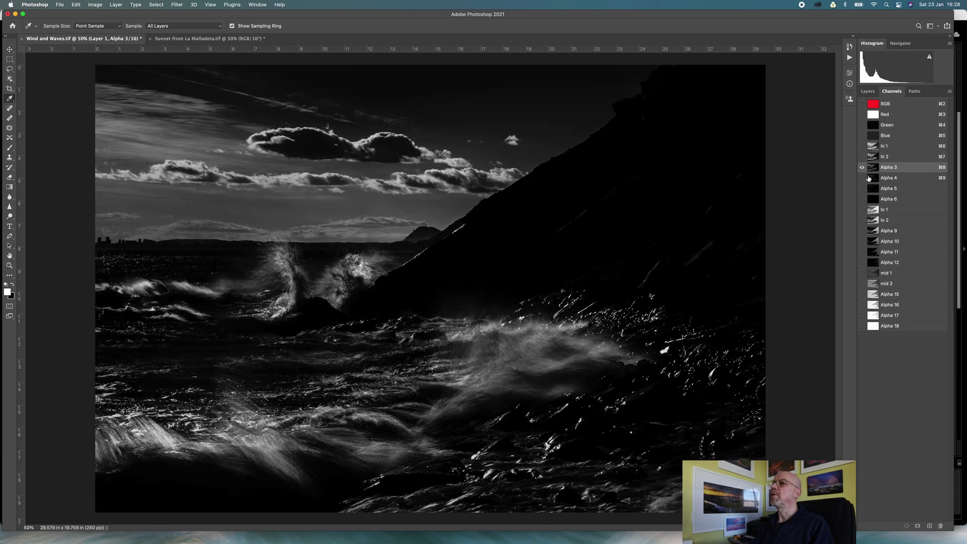
click(874, 178)
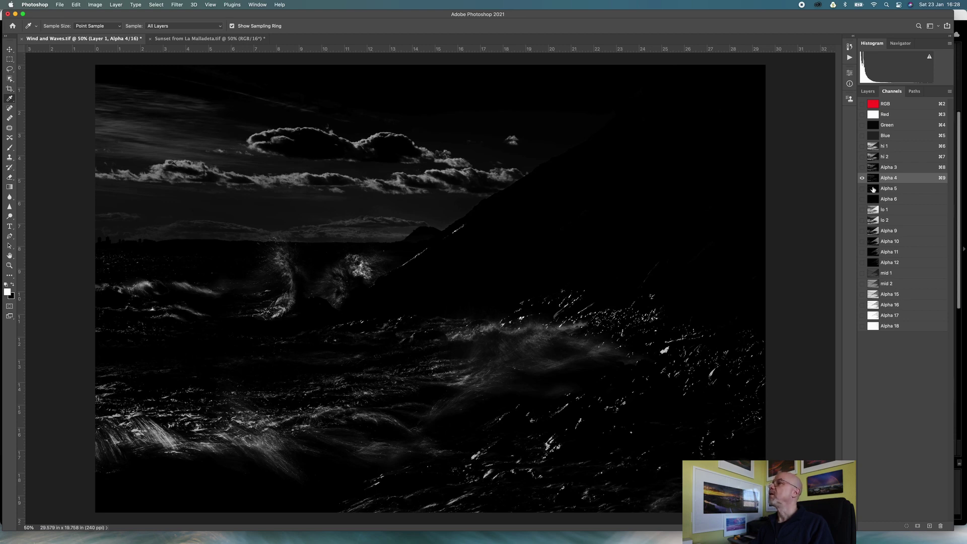
click(873, 188)
click(874, 178)
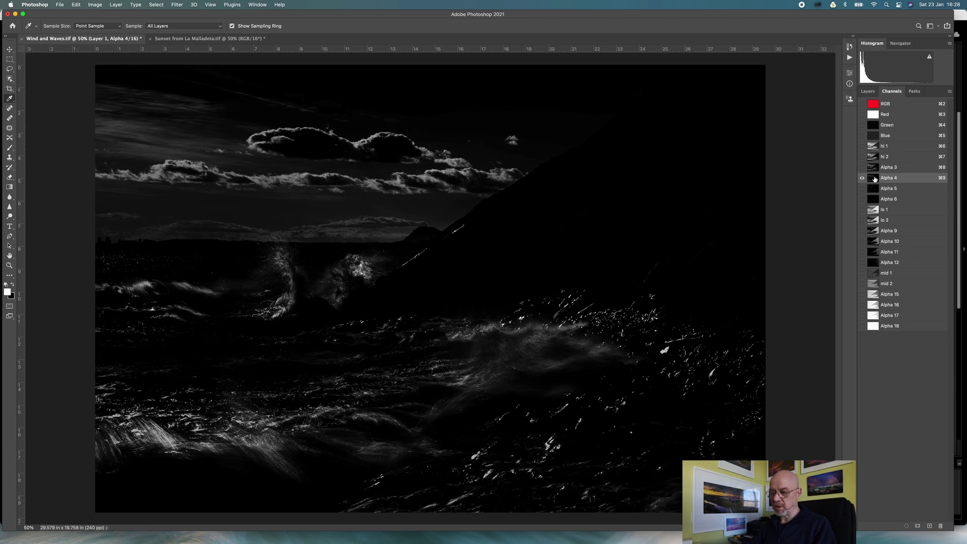
super+click(874, 178)
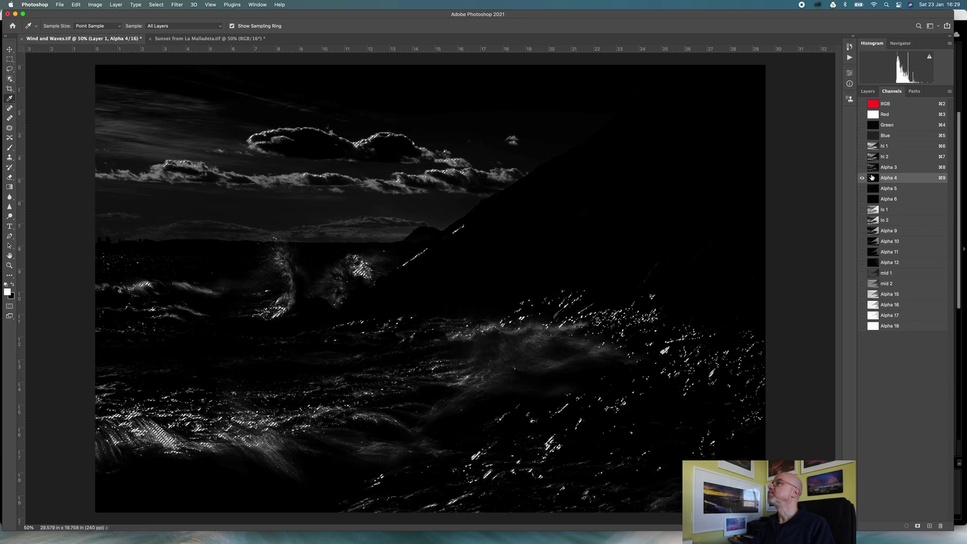
key(grave)
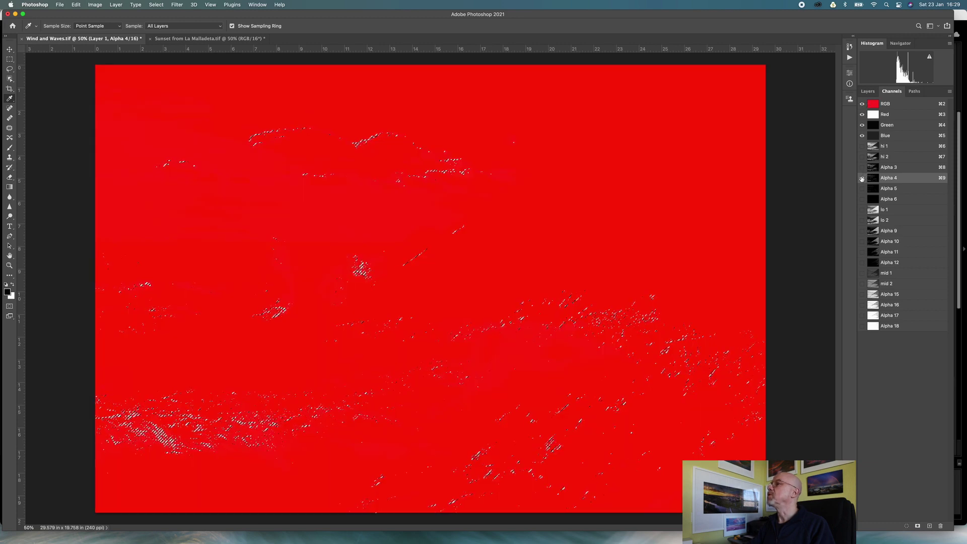
Mask red Layer 1 to the Alpha 4 highlight selection and group it into Group 1
key(x)
click(865, 93)
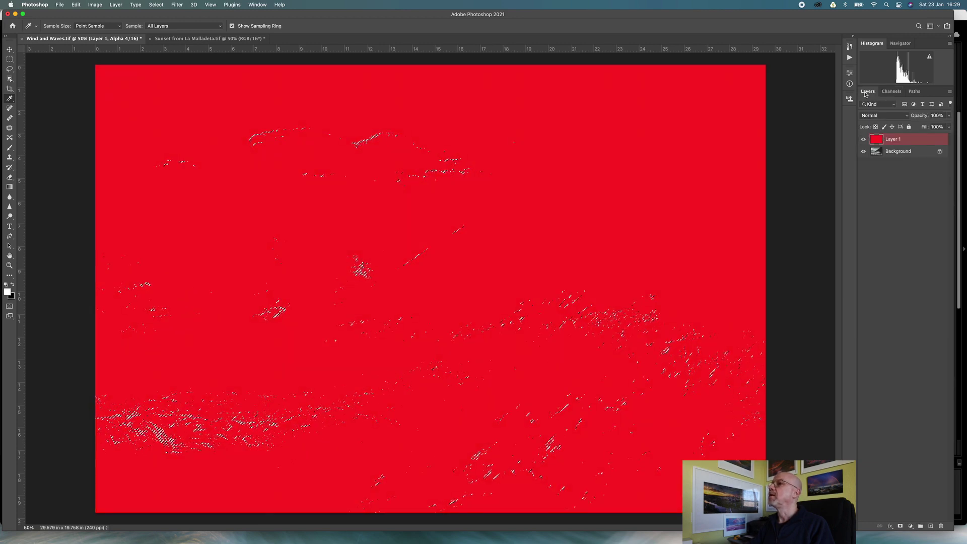
click(901, 526)
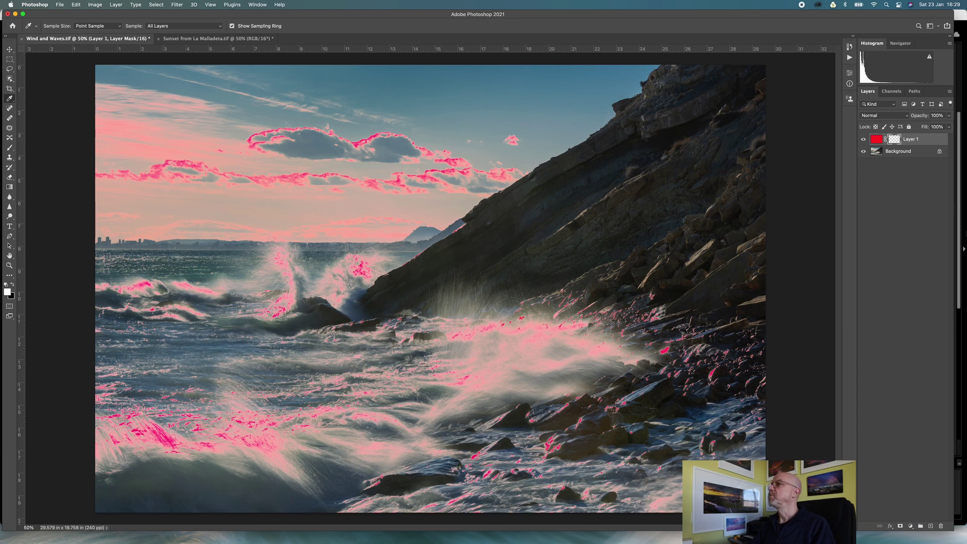
click(928, 141)
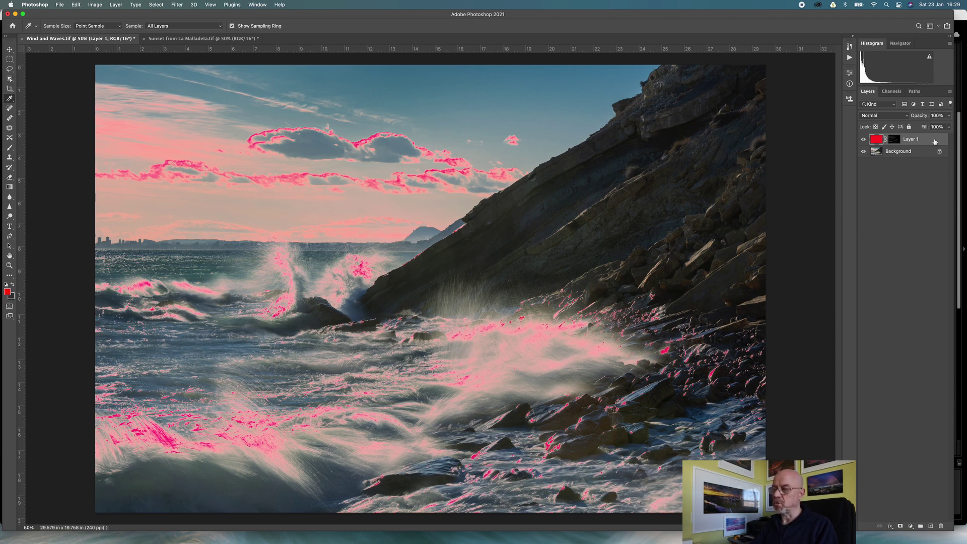
key(super+g)
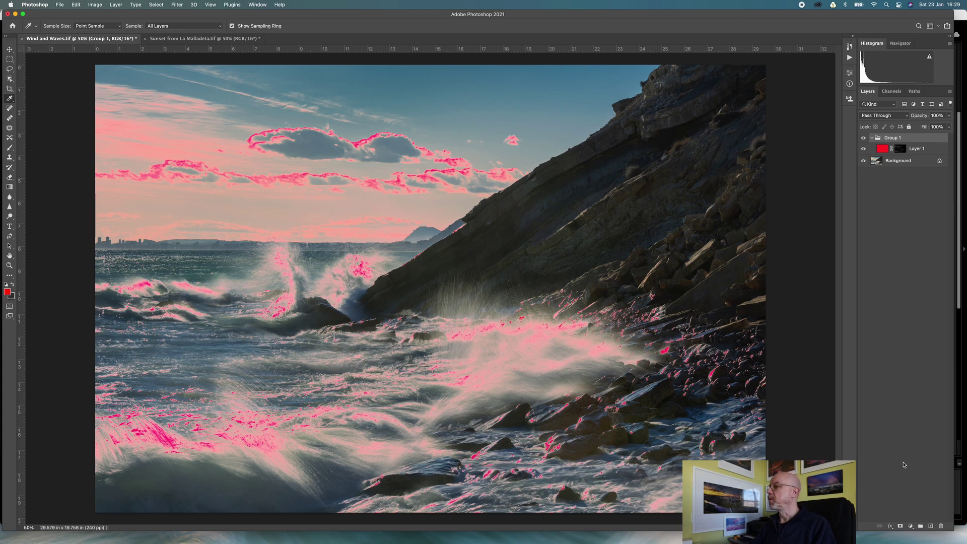
Add a mask to Group 1 and brush black at 86% opacity over the right-hand clouds
click(901, 526)
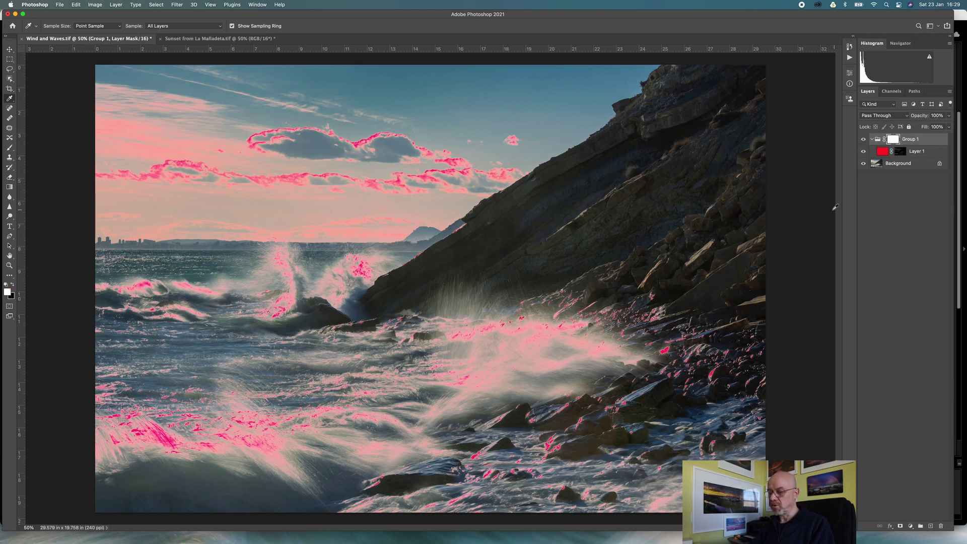
key(b)
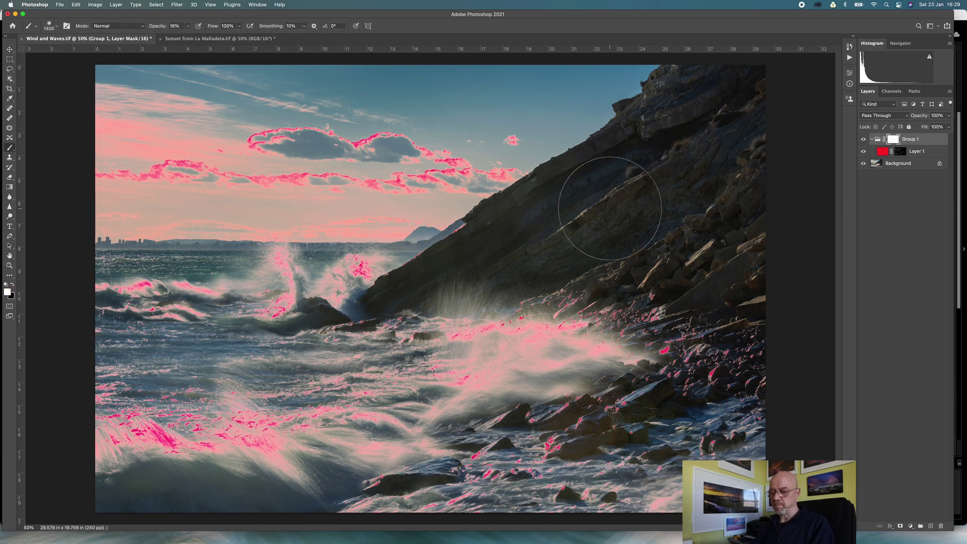
key(x)
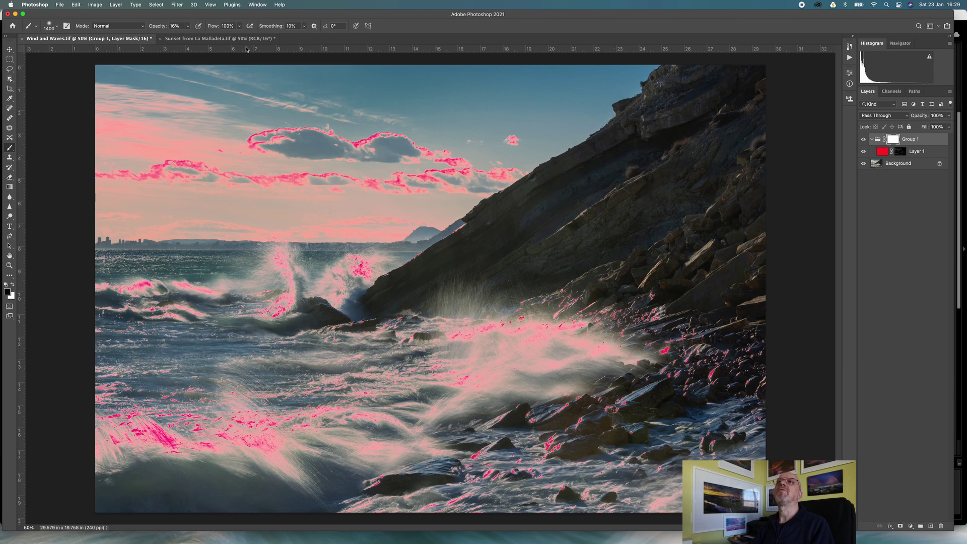
click(187, 27)
drag(187, 35, 212, 35)
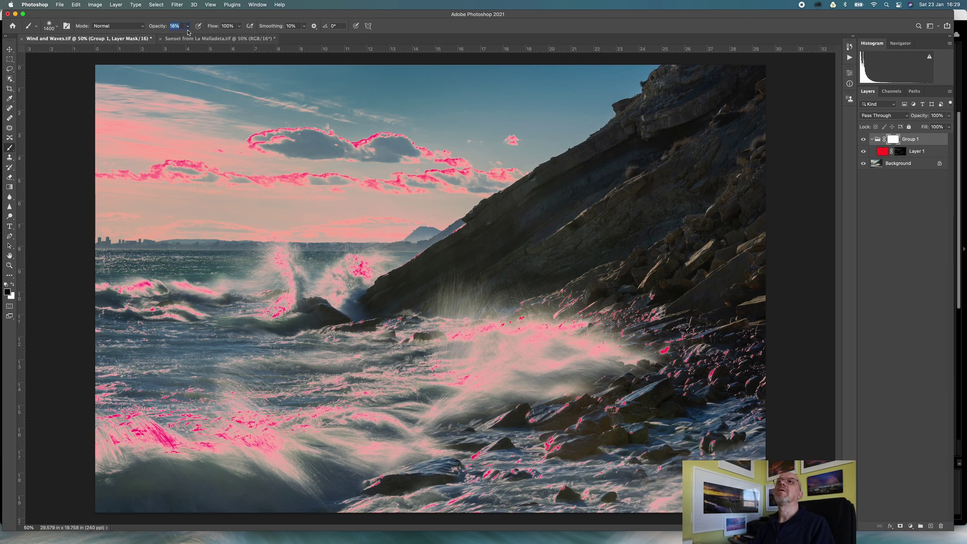
mouse_move(493, 157)
mouse_down()
mouse_move(443, 166)
mouse_move(398, 159)
mouse_up()
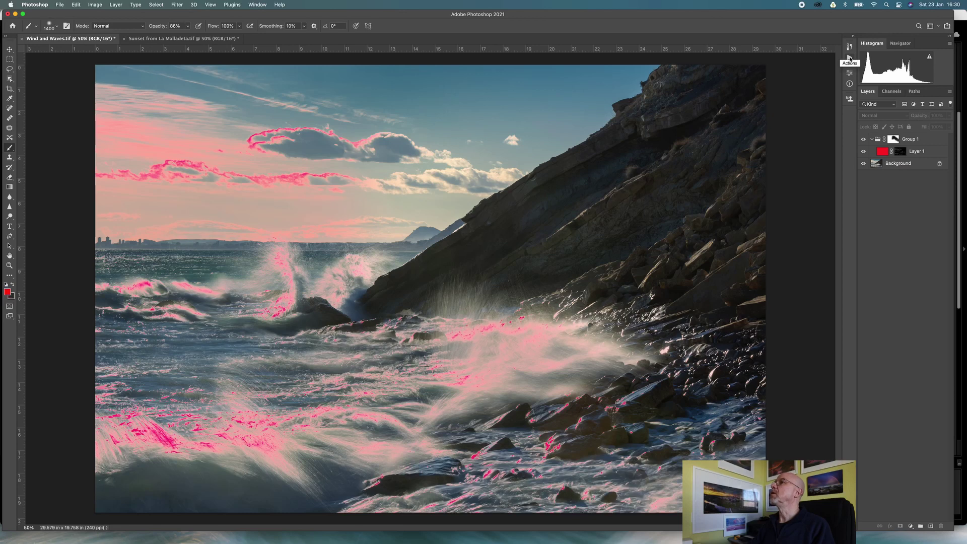
Use the Luminosity Masks action and switch to the Sunset from La Malladeta.tif image
click(850, 59)
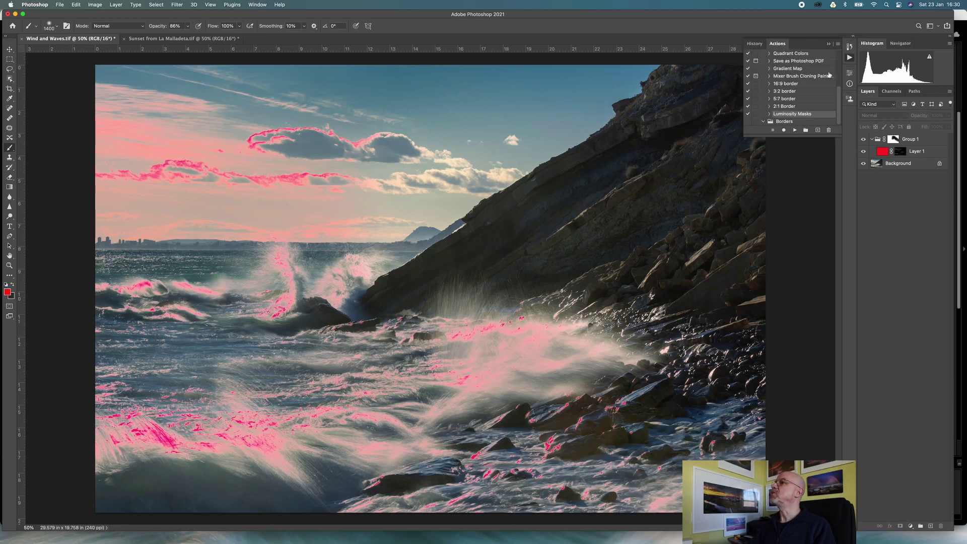
click(818, 131)
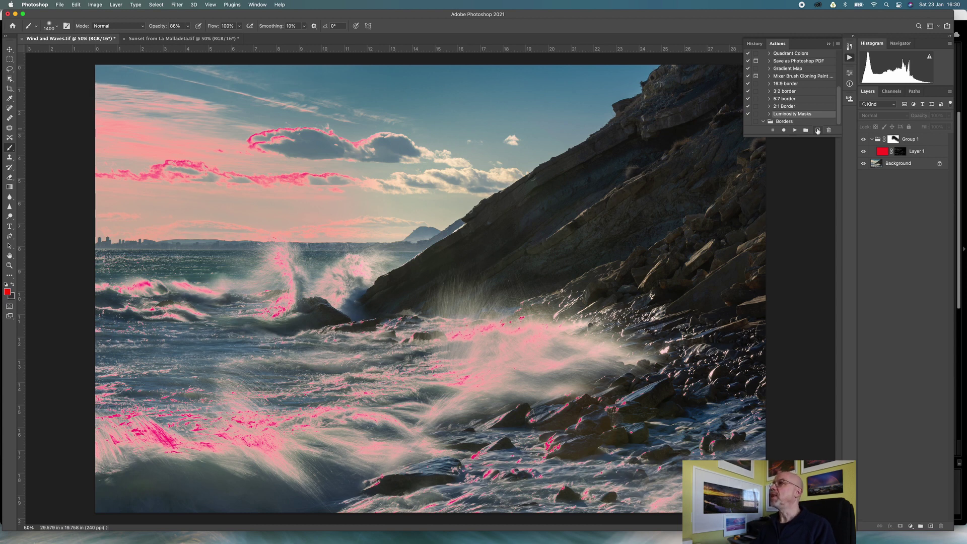
click(167, 39)
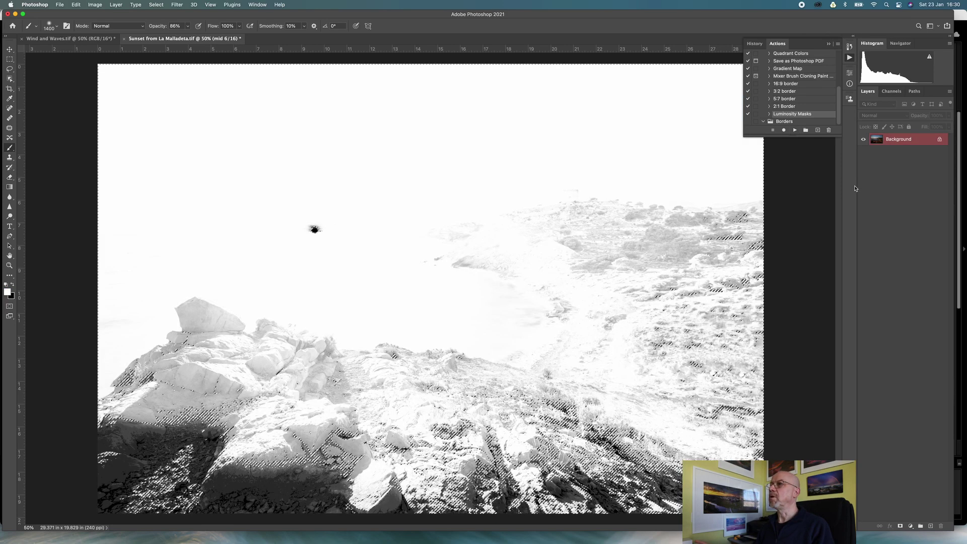
Step through the sunset's mid 5 to mid 1, lo 6 and lo 5 masks, ending on lo 4
click(891, 92)
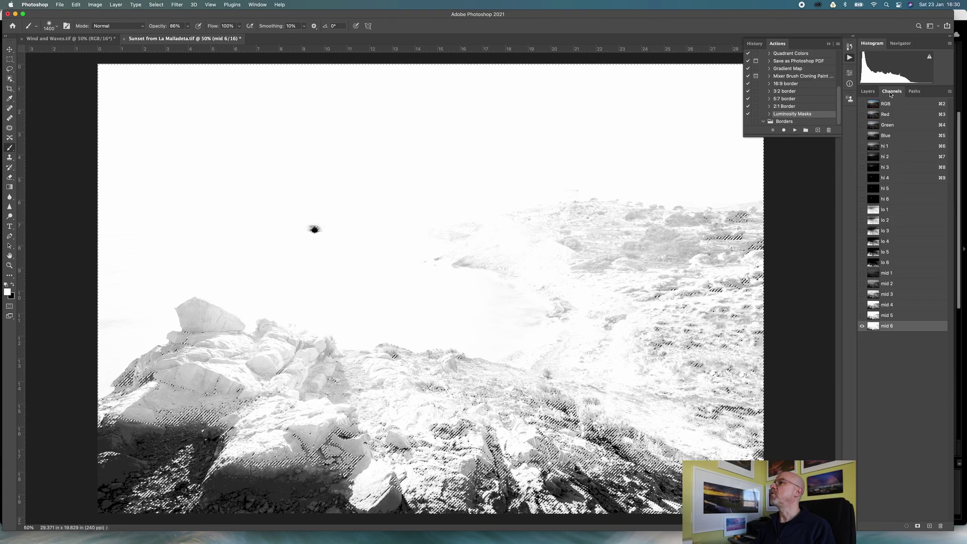
click(876, 315)
click(876, 305)
click(874, 294)
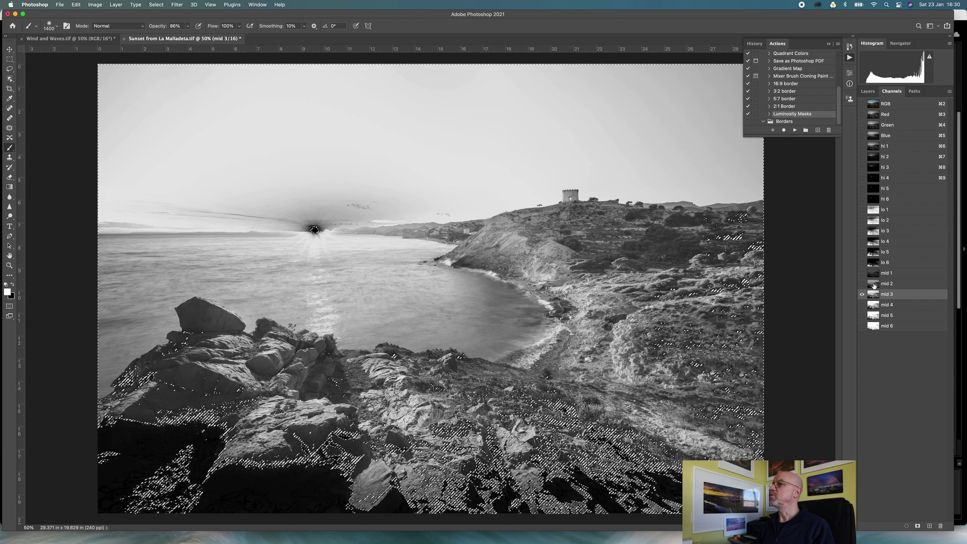
click(875, 284)
click(875, 273)
click(876, 263)
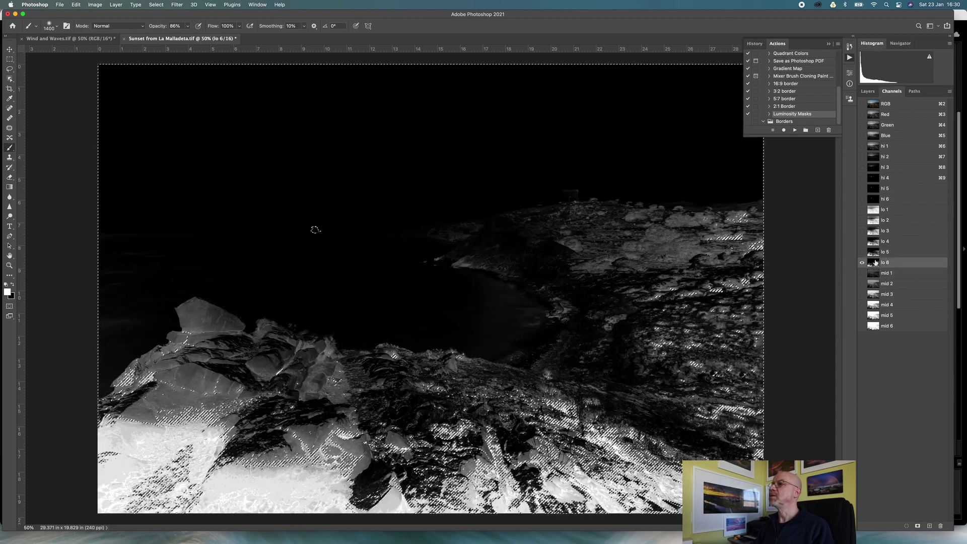
click(875, 252)
click(873, 242)
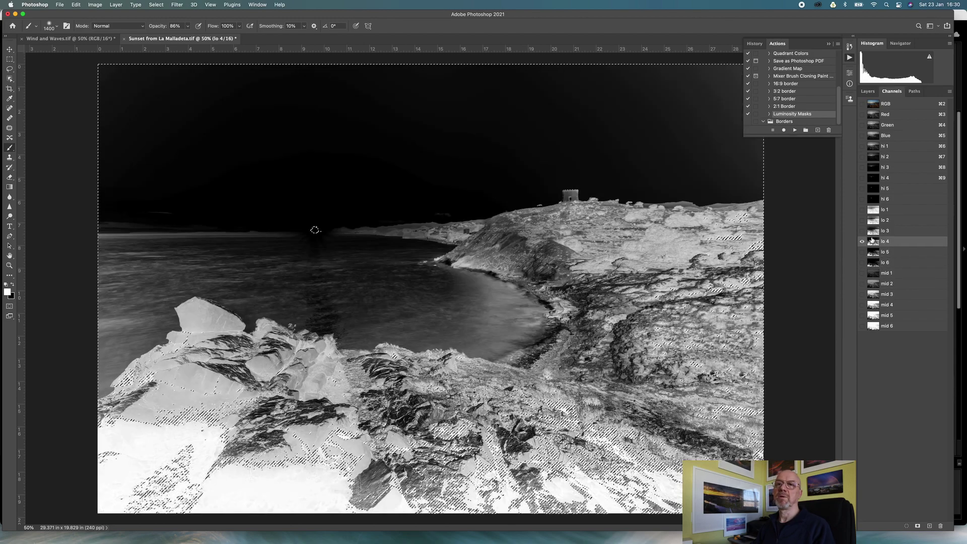